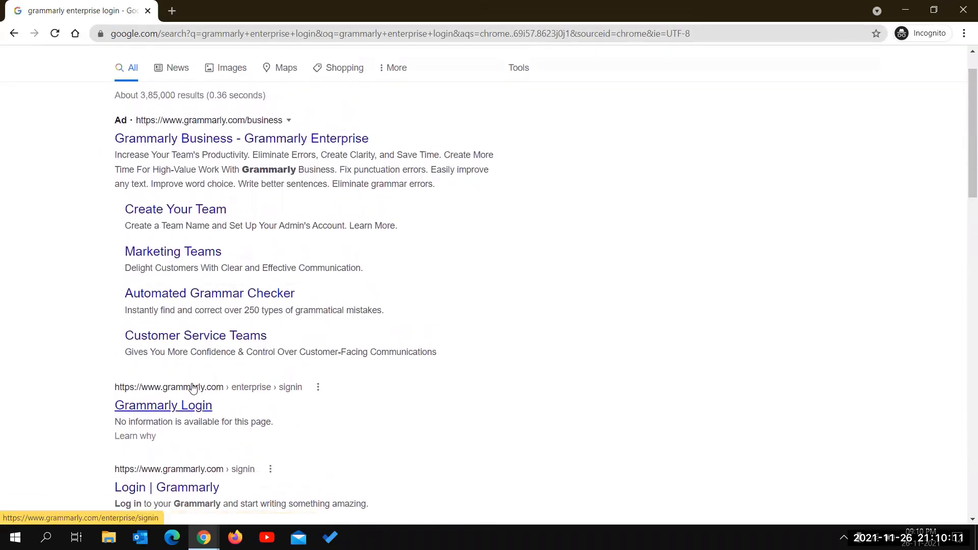
scroll(193, 390, down, 3)
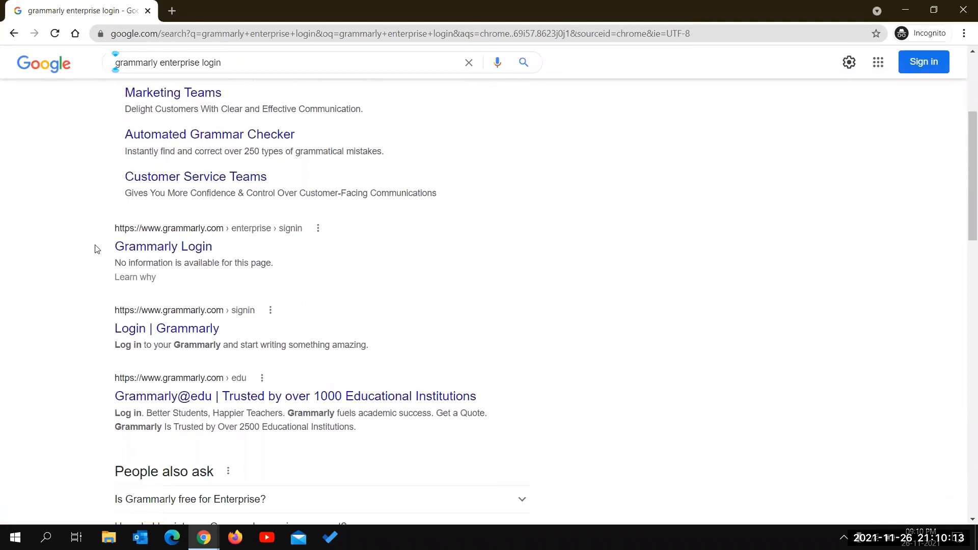
- Open Grammarly Login in its own tab, close the search tab, and choose Sign Up
middle_click(167, 247)
click(226, 12)
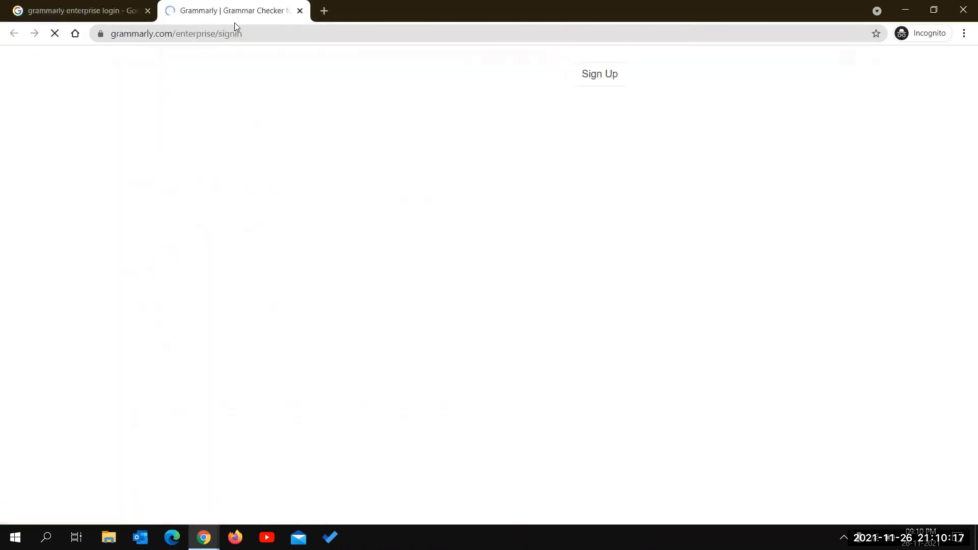
click(148, 11)
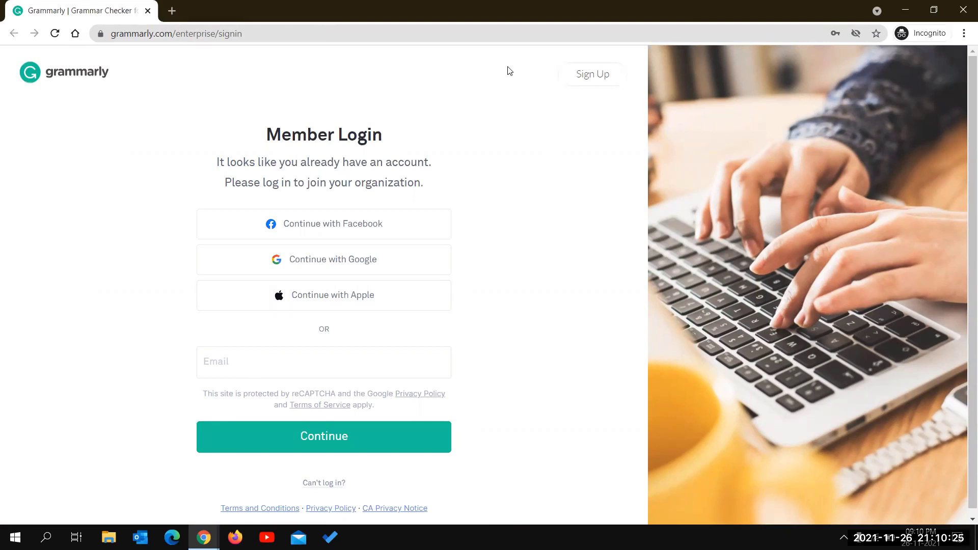
click(584, 75)
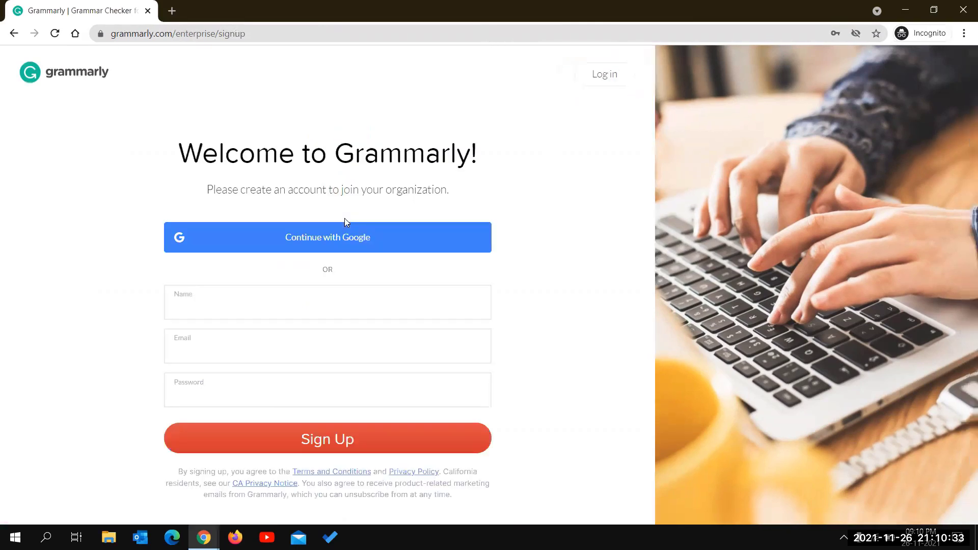
- Enter a name, an institutional e-mail address and an account password in the sign-up fields
text(name)
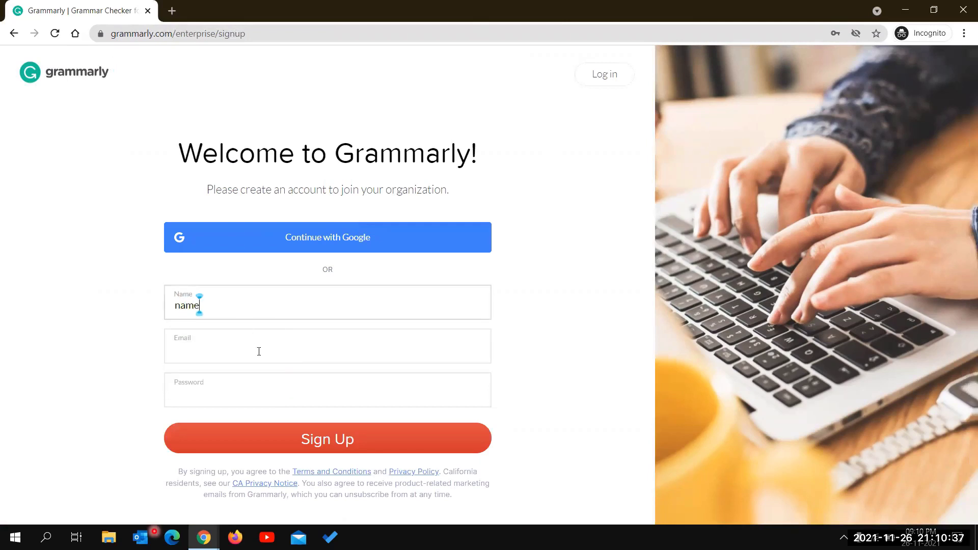
click(258, 347)
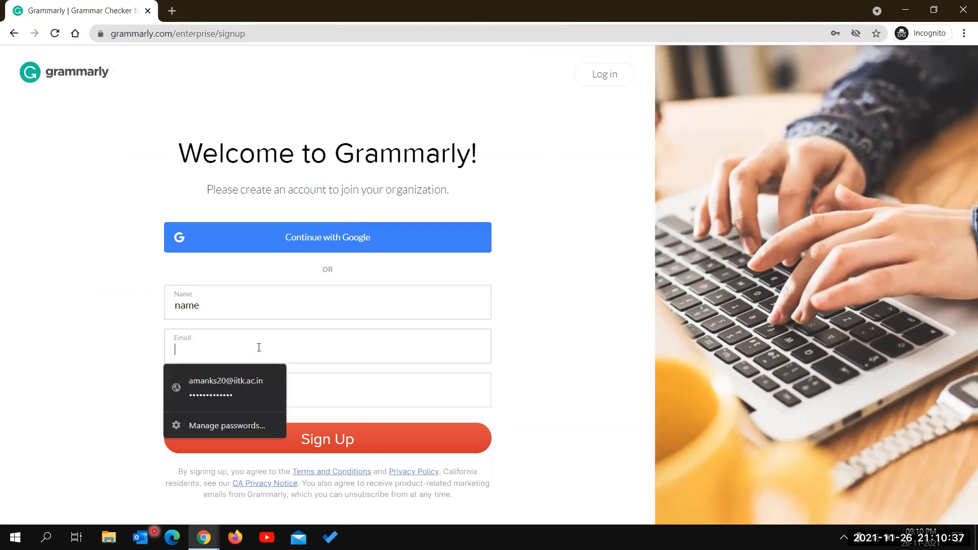
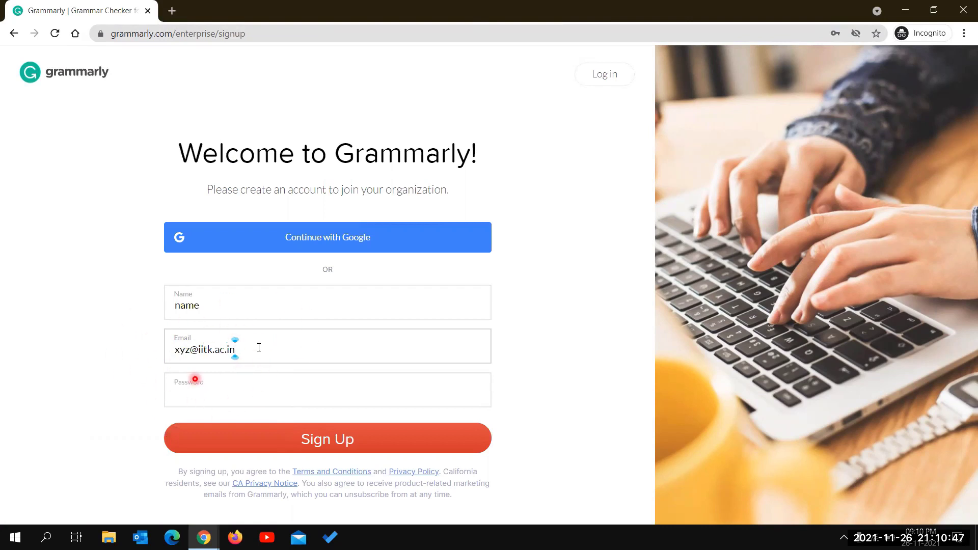
key(ctrl+a)
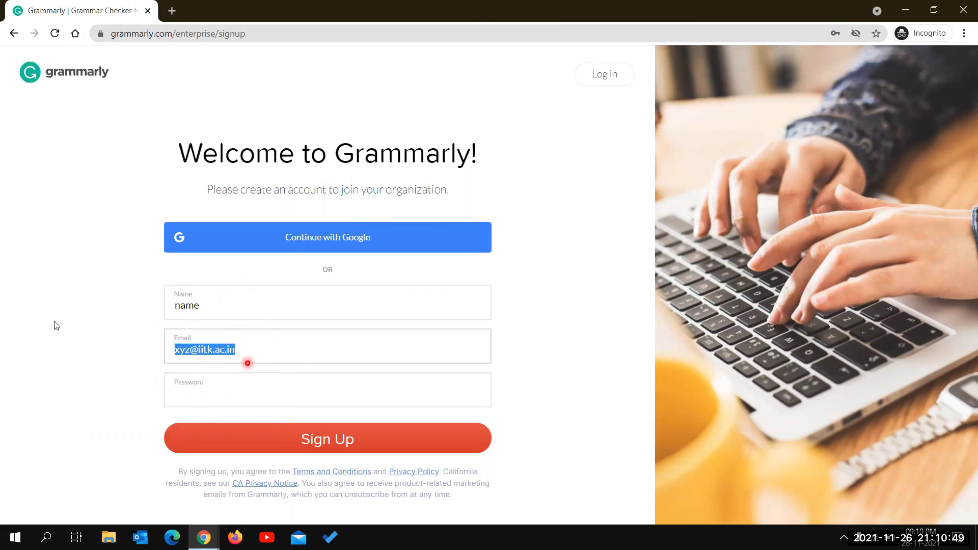
click(263, 349)
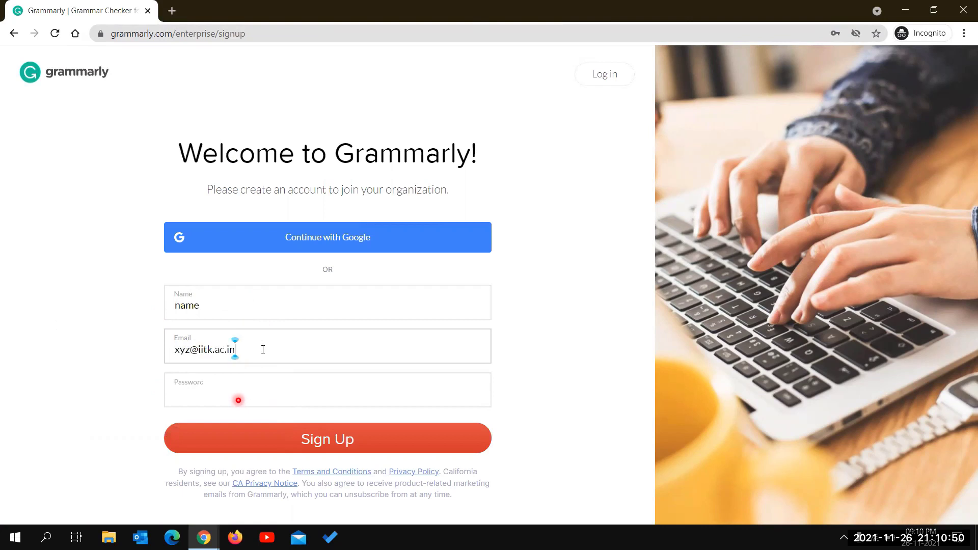
click(230, 387)
text(•••••••••••)
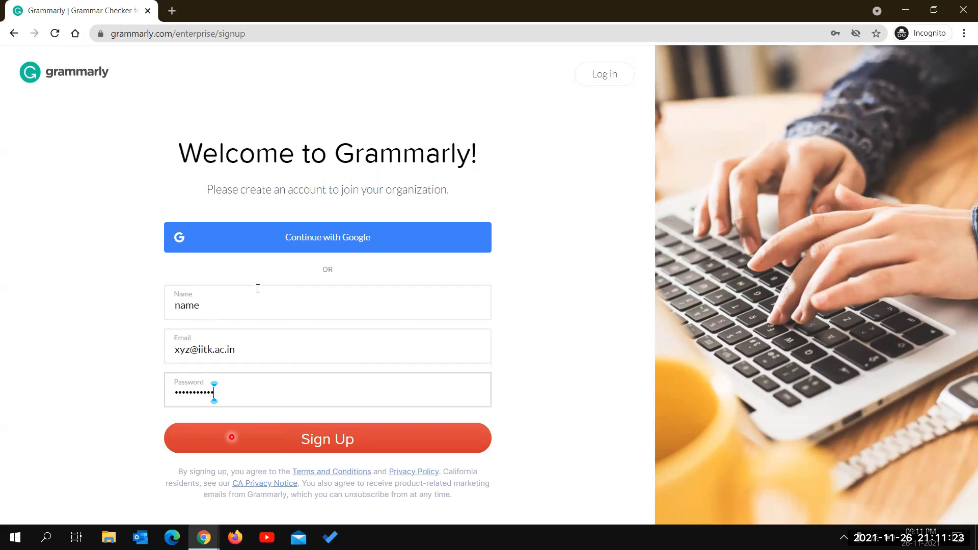
- Close Incognito, search Google for 'grammarly', and open 'Grammarly: Free Online Writing Assistant'
click(963, 9)
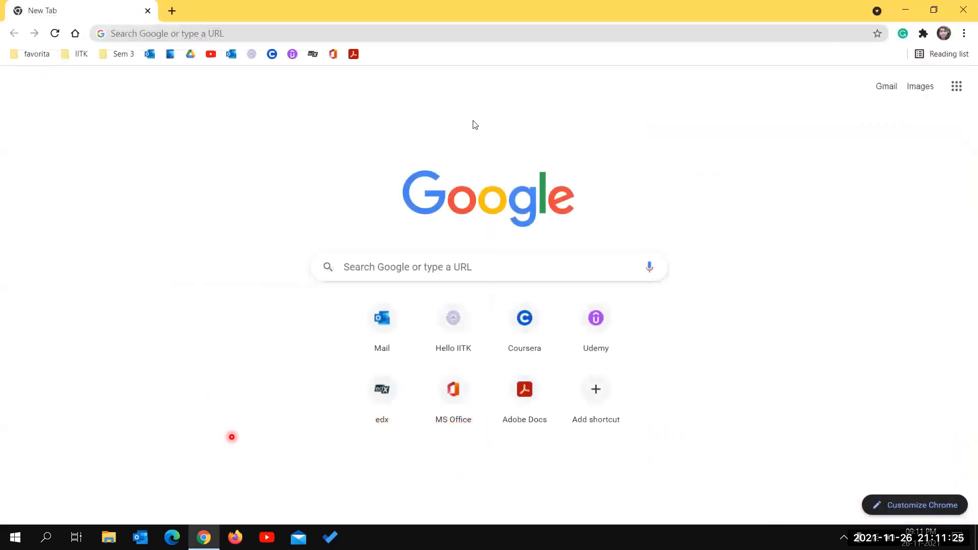
click(321, 34)
text(gramma)
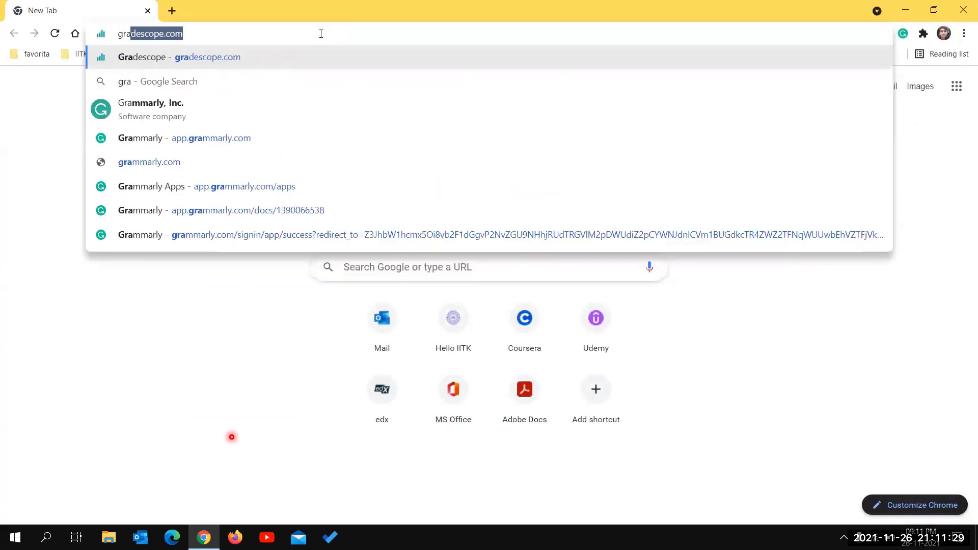
text(rly)
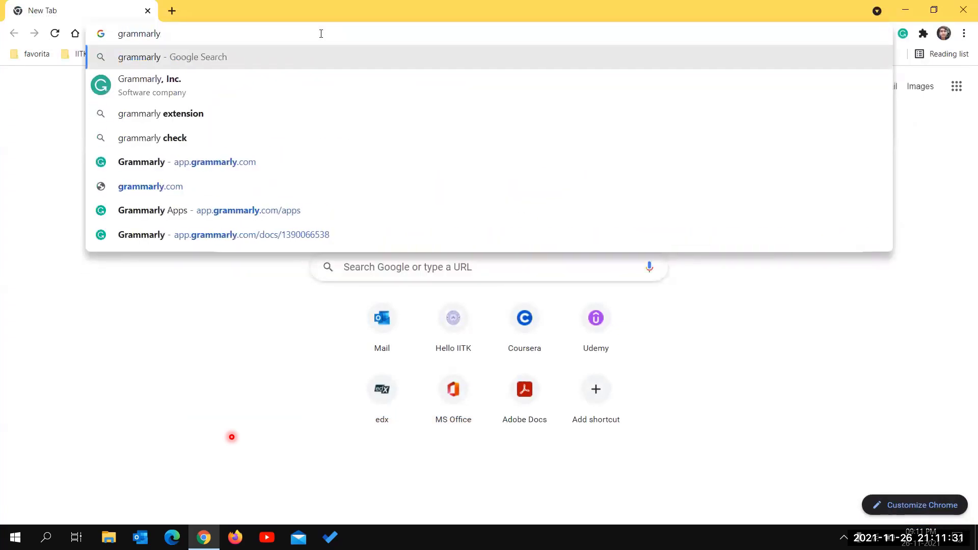
key(Return)
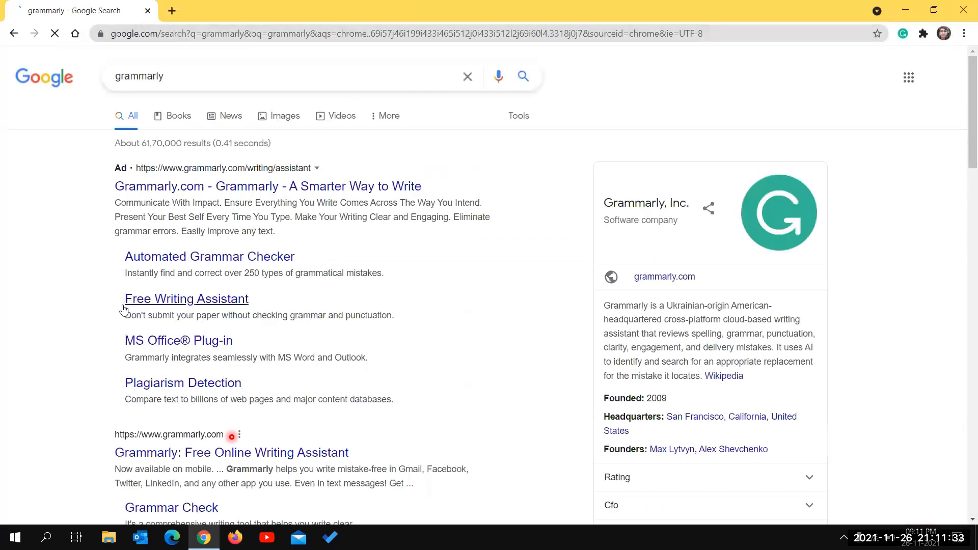
scroll(194, 368, down, 2)
click(210, 347)
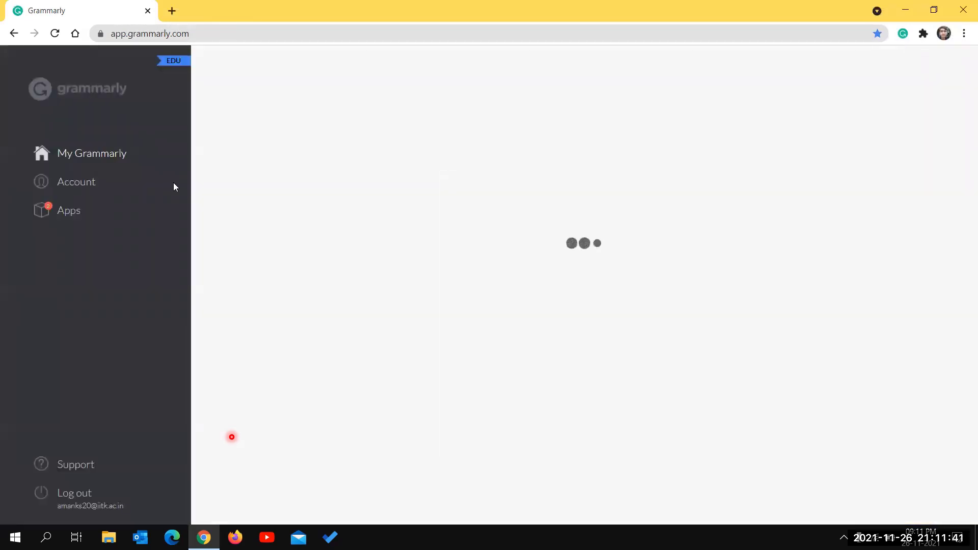
scroll(441, 119, down, 3)
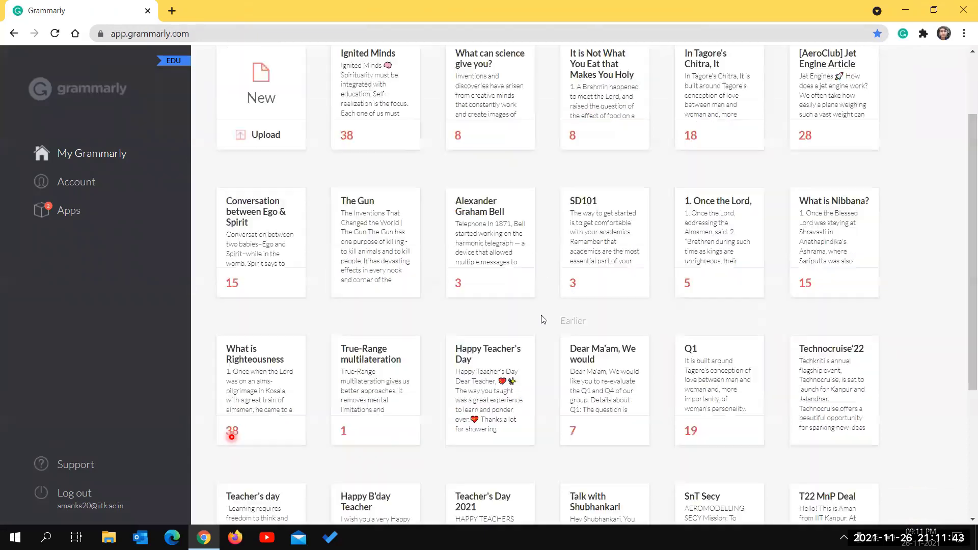
scroll(441, 118, up, 3)
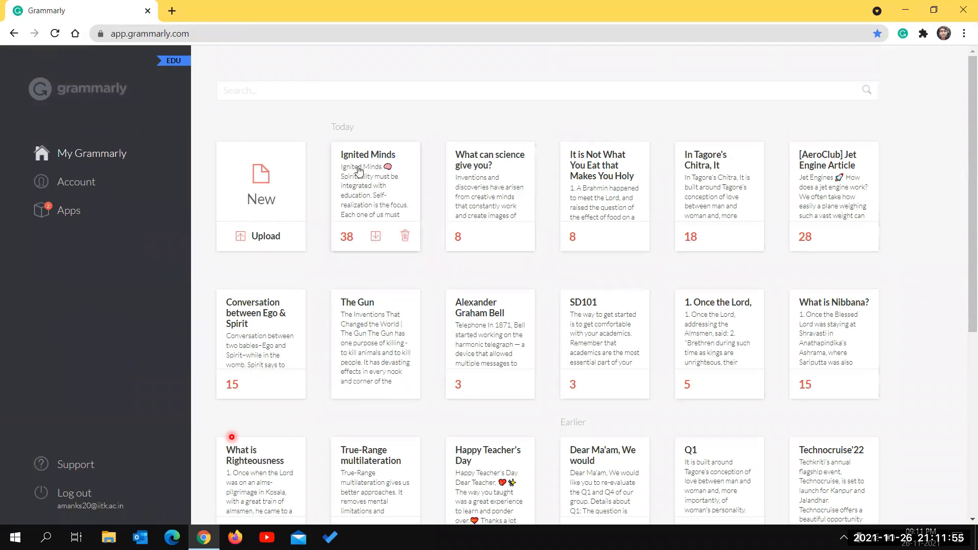
- Start a new blank document and search Google for 'grammarly' in a new tab
click(266, 194)
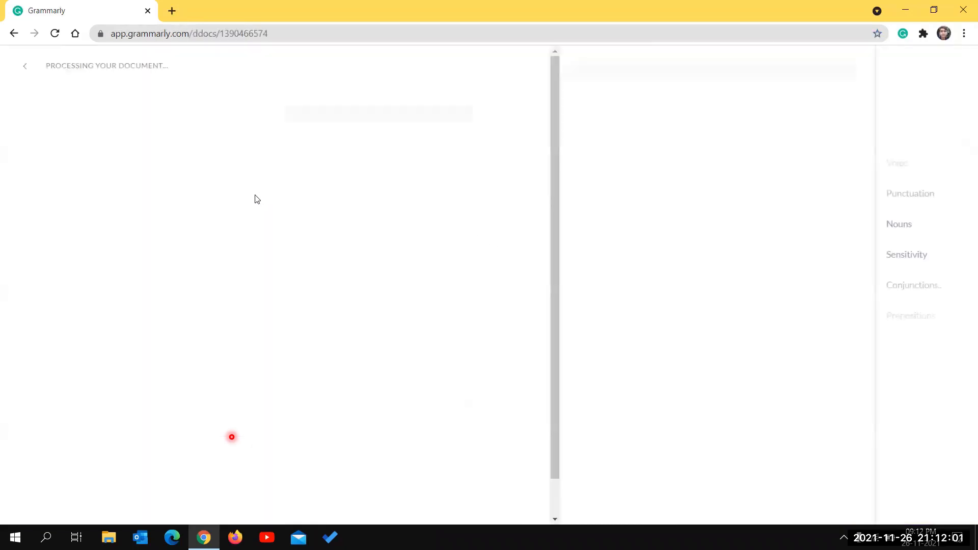
click(226, 160)
click(172, 11)
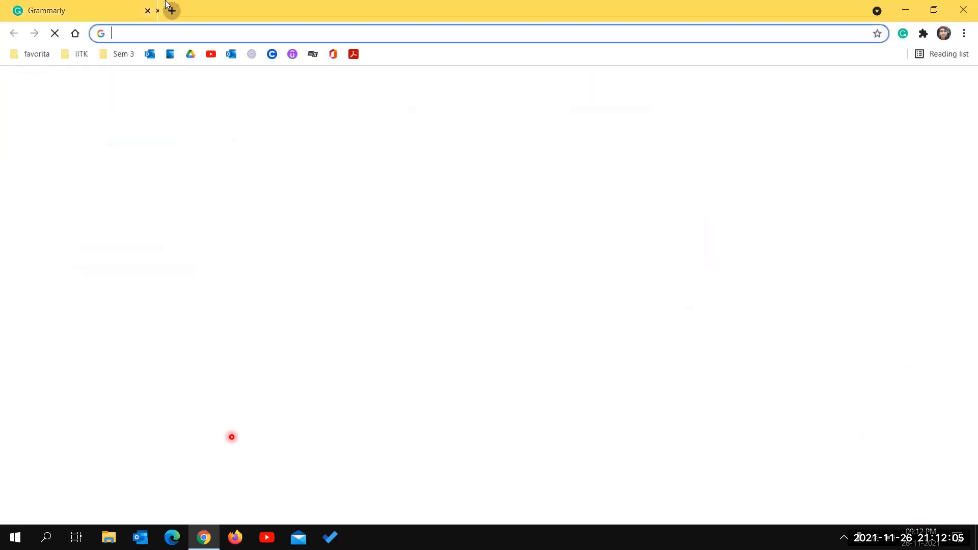
text(grammarly)
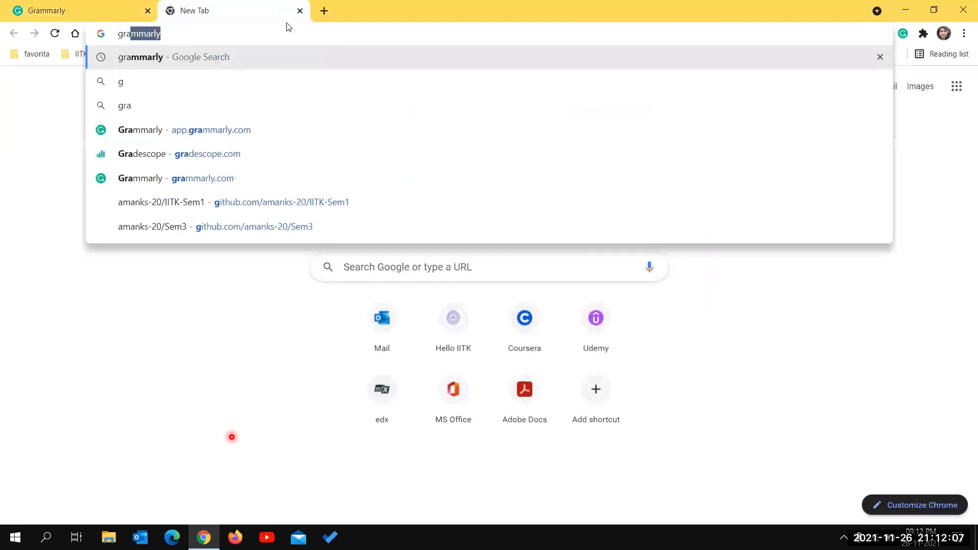
key(Return)
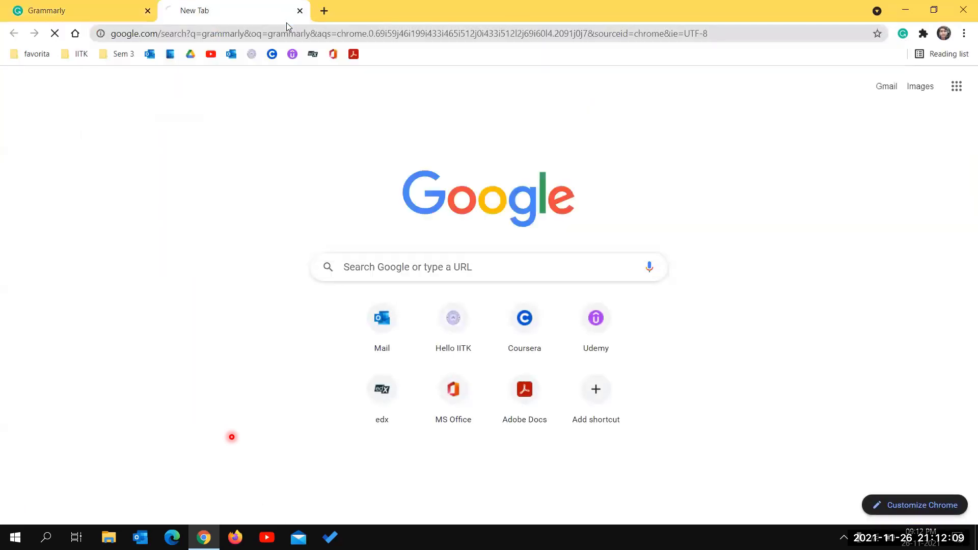
- Copy the Wikipedia description of Grammarly from the results and paste it into the document
click(114, 7)
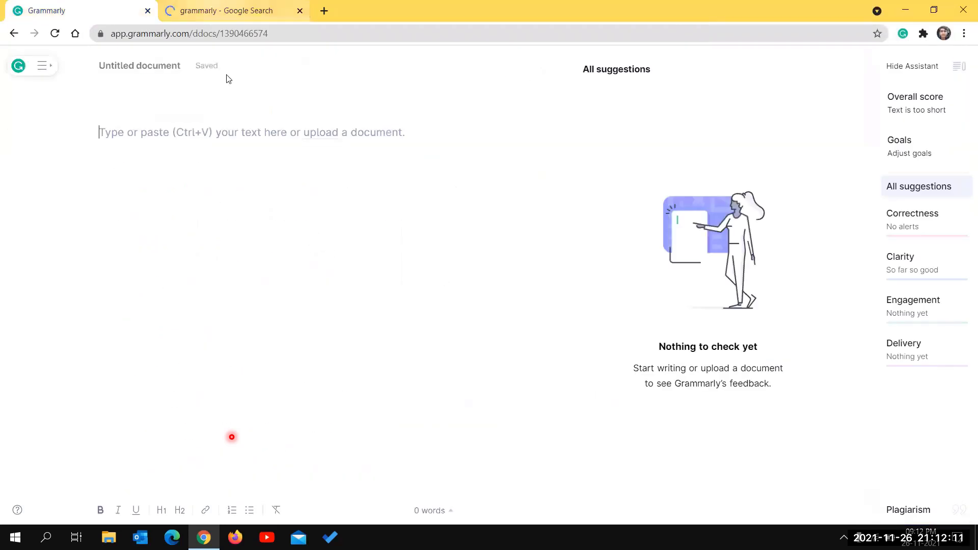
click(227, 10)
drag(604, 304, 704, 376)
key(ctrl+c)
click(81, 10)
key(ctrl+v)
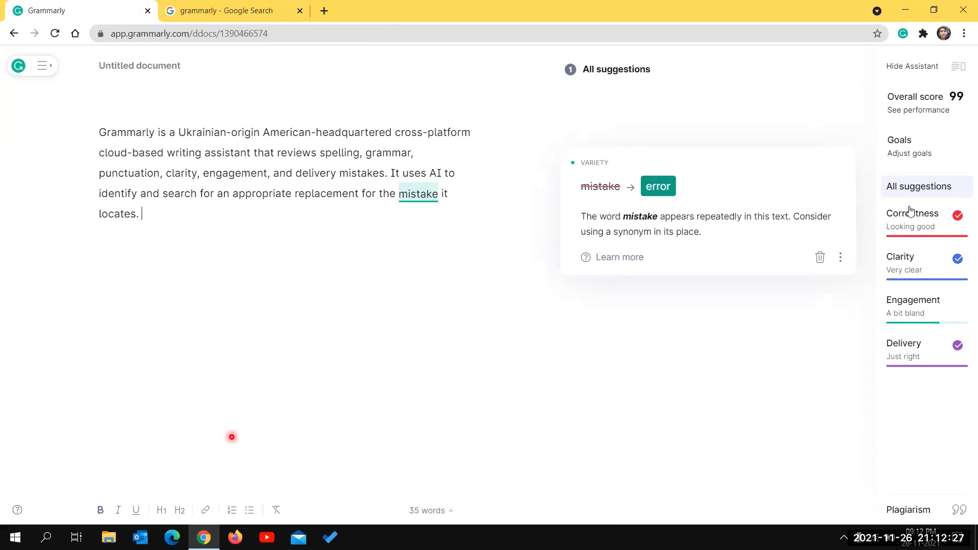
- Set goals to General audience, Formal formality and Email domain, then confirm with Done
click(908, 153)
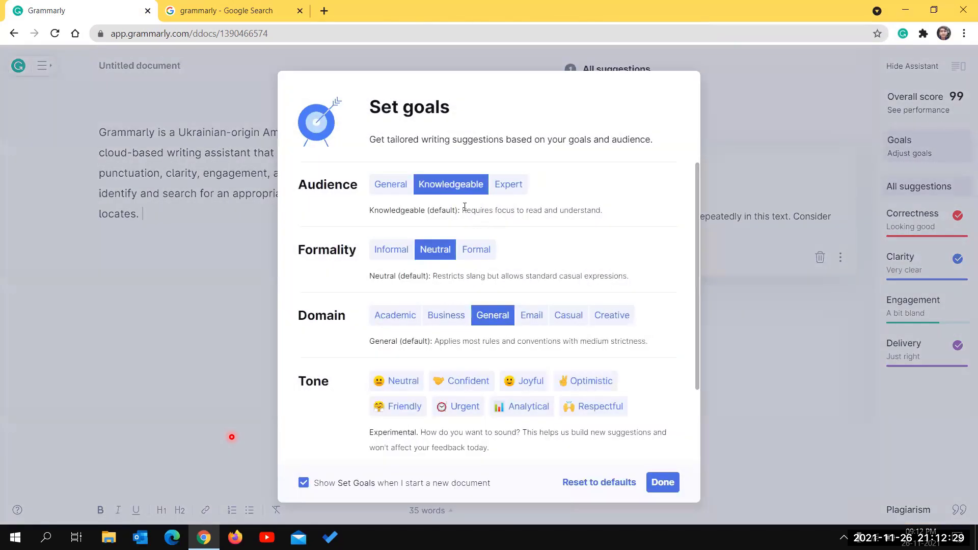
click(510, 185)
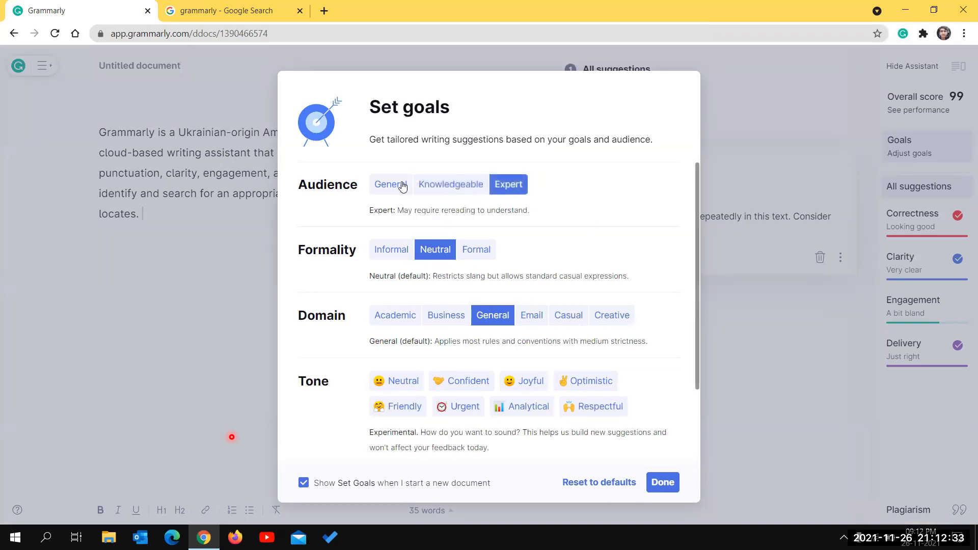
click(403, 185)
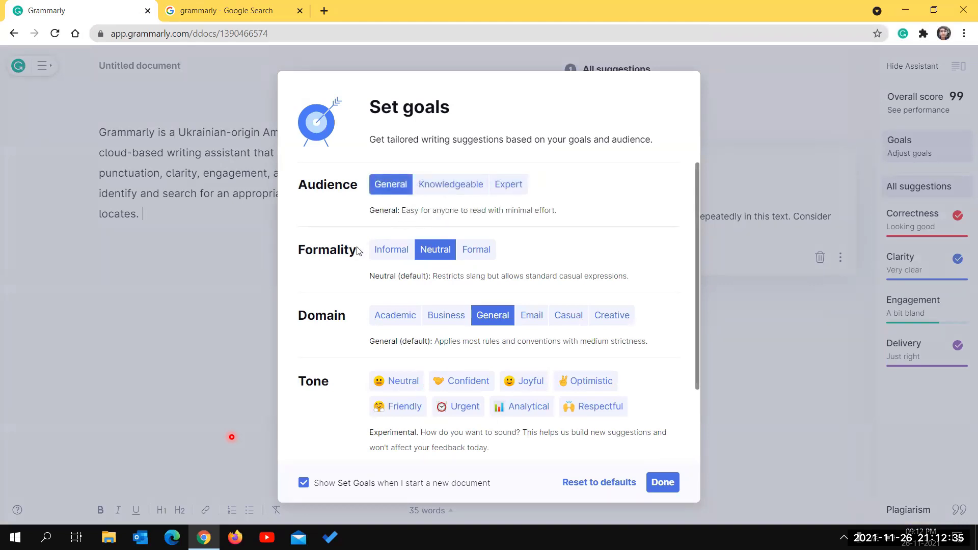
click(476, 249)
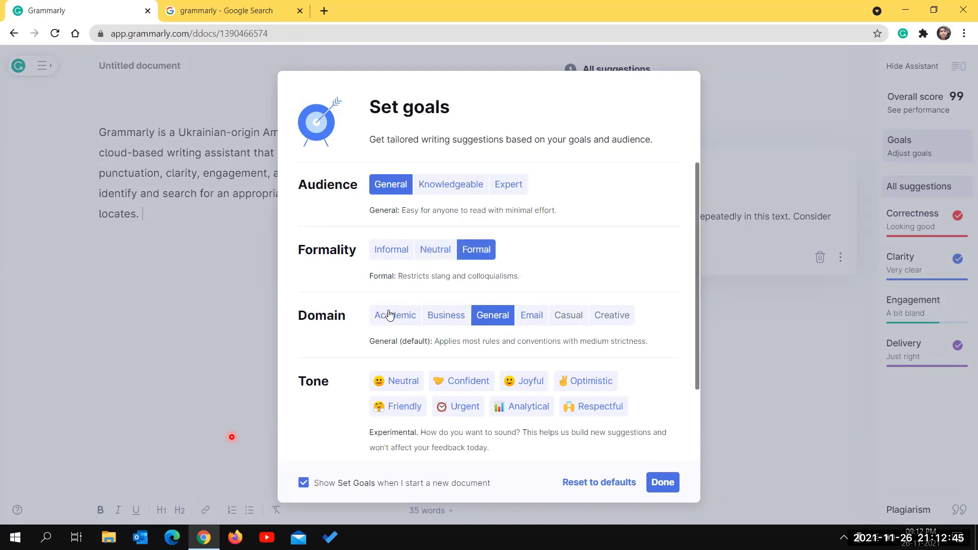
click(389, 315)
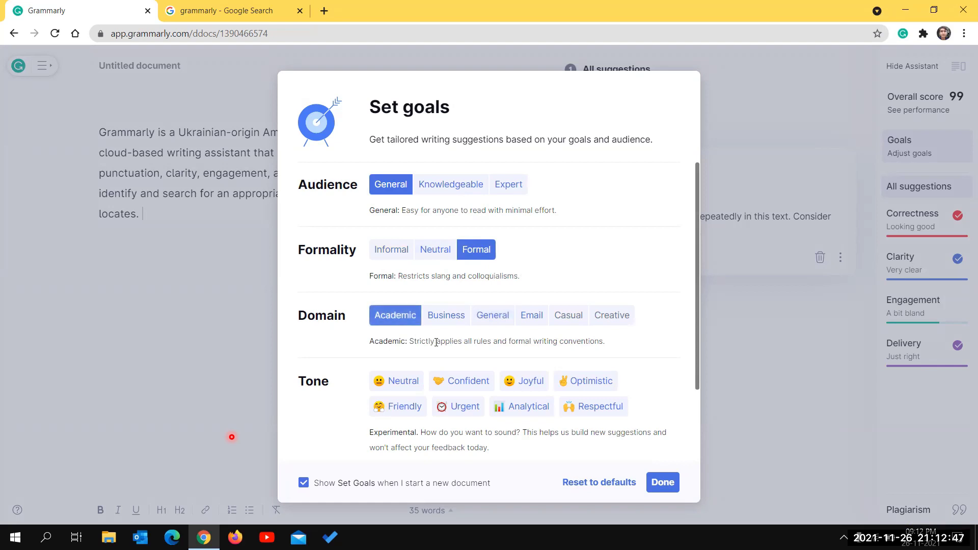
click(442, 318)
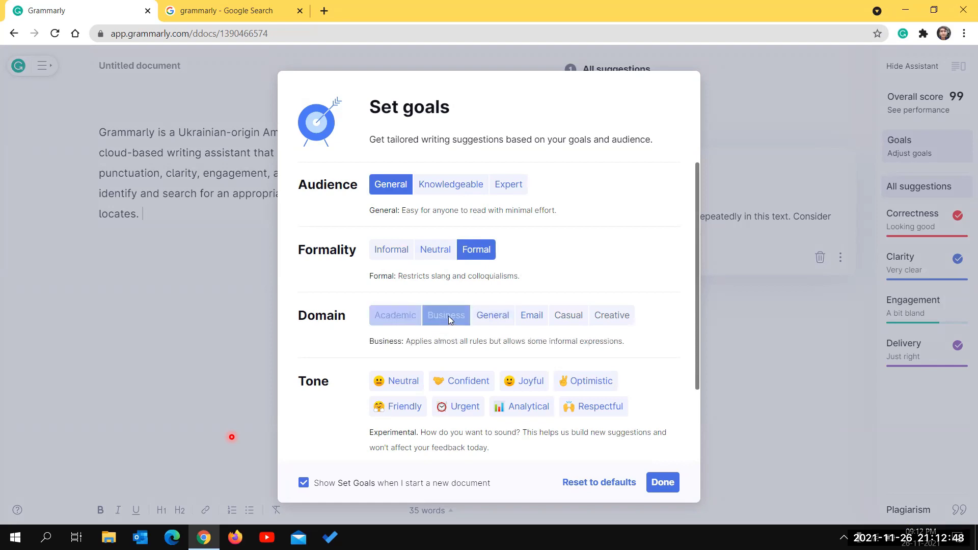
click(503, 314)
click(534, 314)
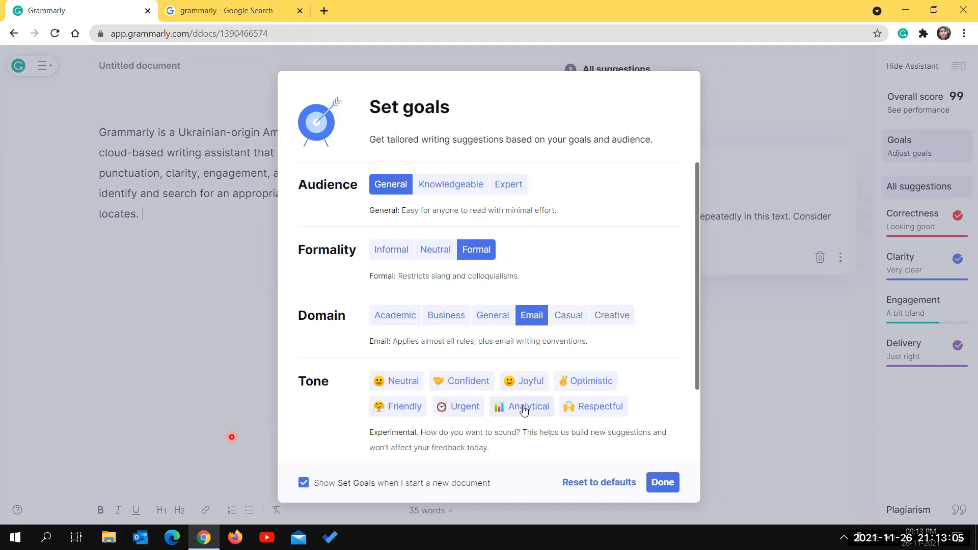
click(661, 483)
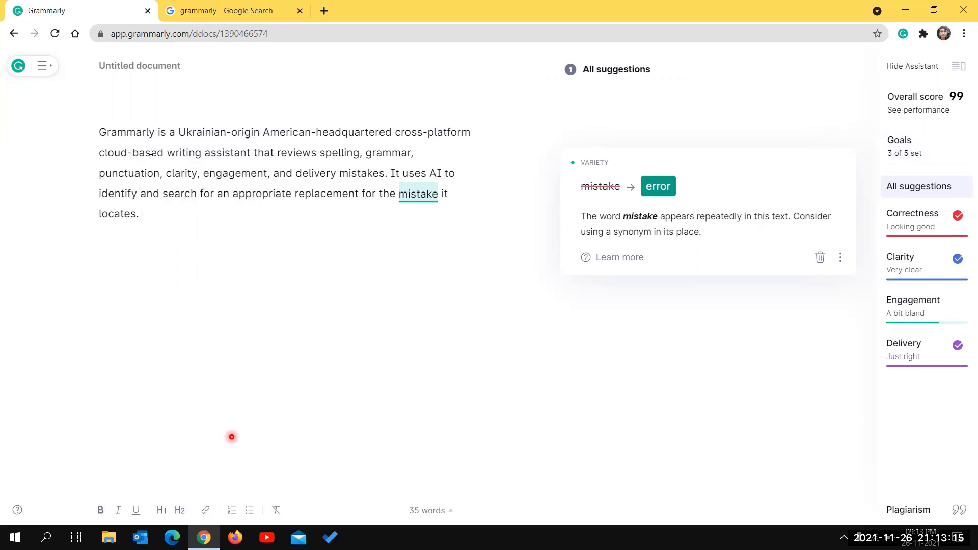
- Return to My Grammarly and trash the 'Grammarly is a' document card
drag(188, 208, 79, 133)
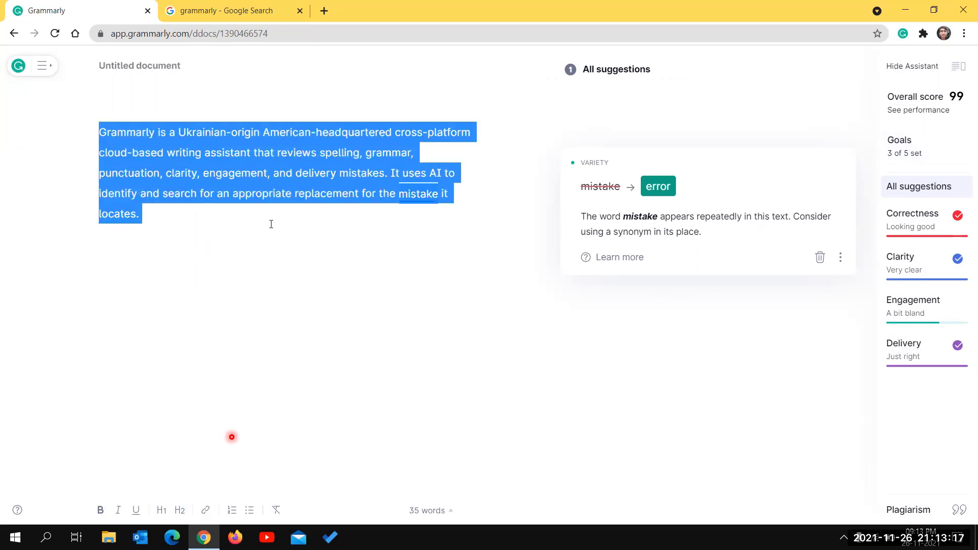
click(518, 117)
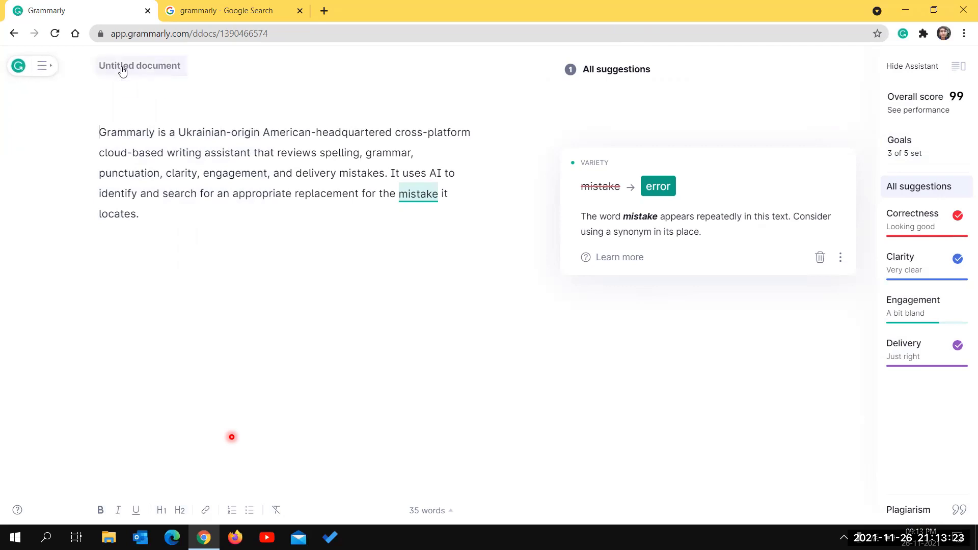
click(18, 65)
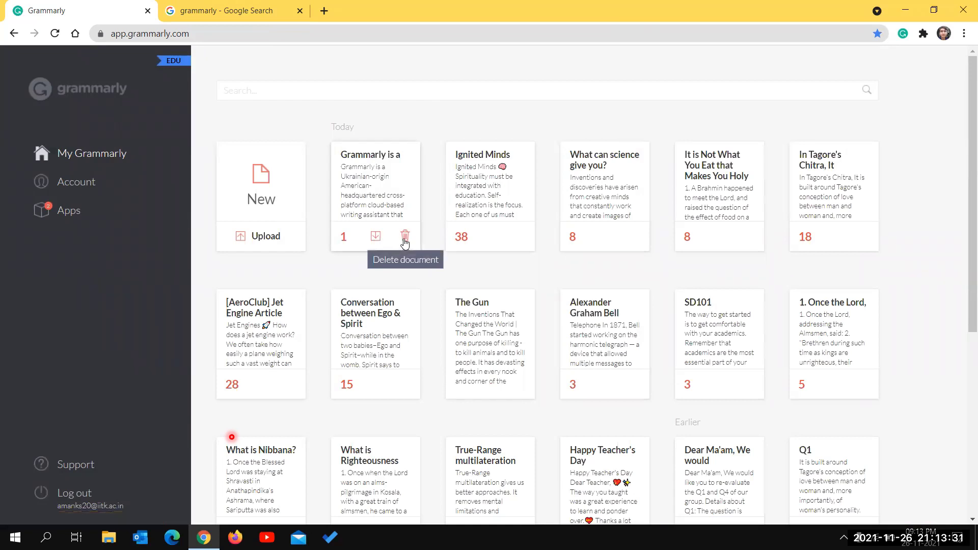
click(405, 237)
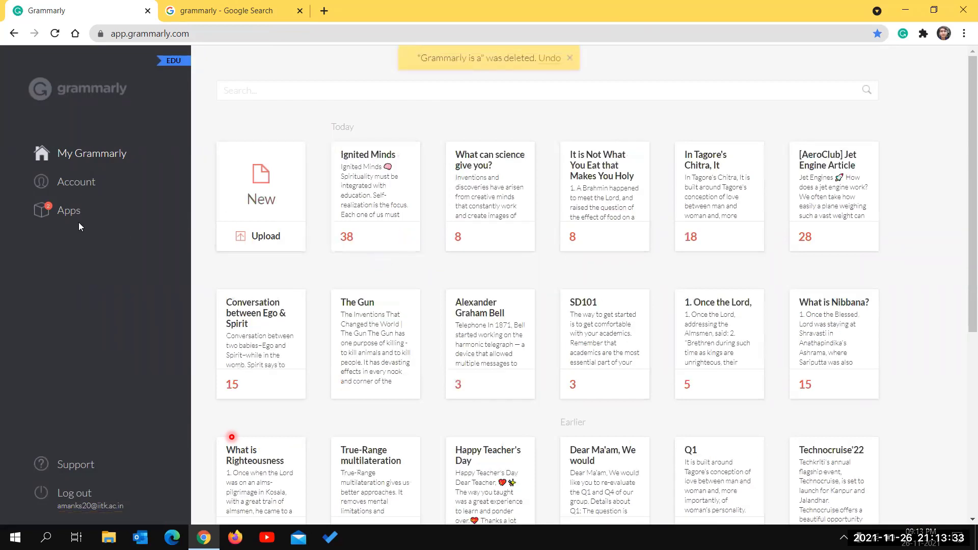
- Open the Apps page and highlight the Grammarly Apps heading and Grammarly for Windows title
click(64, 212)
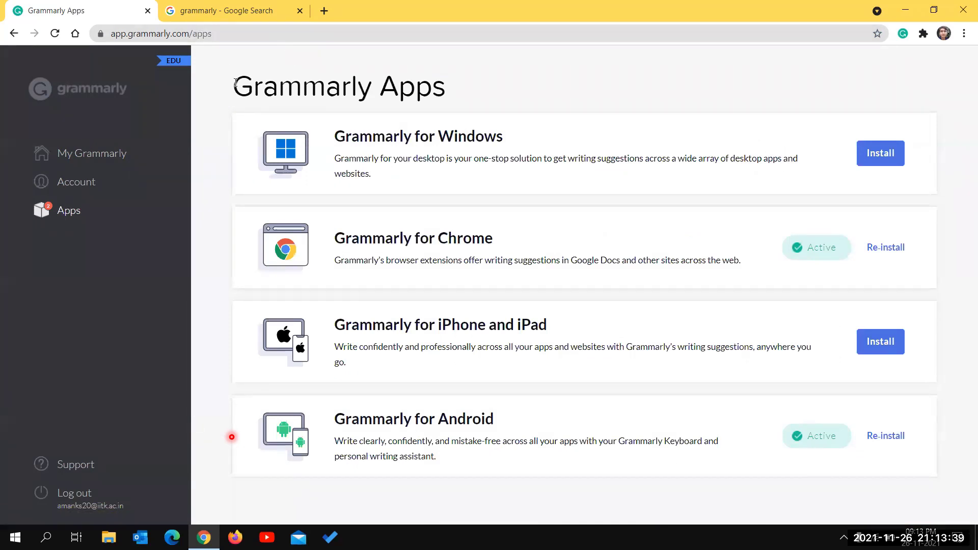
drag(236, 83, 557, 87)
click(199, 156)
drag(523, 138, 335, 141)
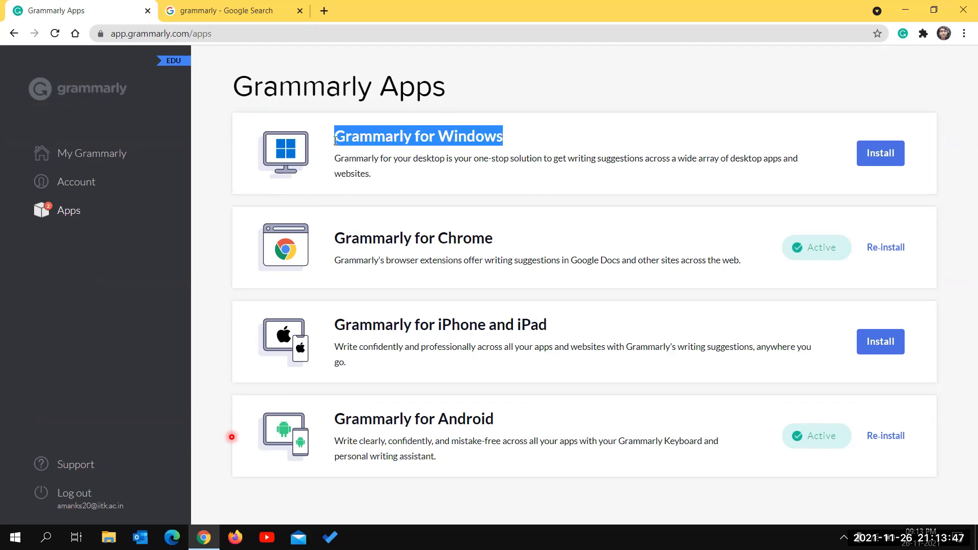
click(203, 157)
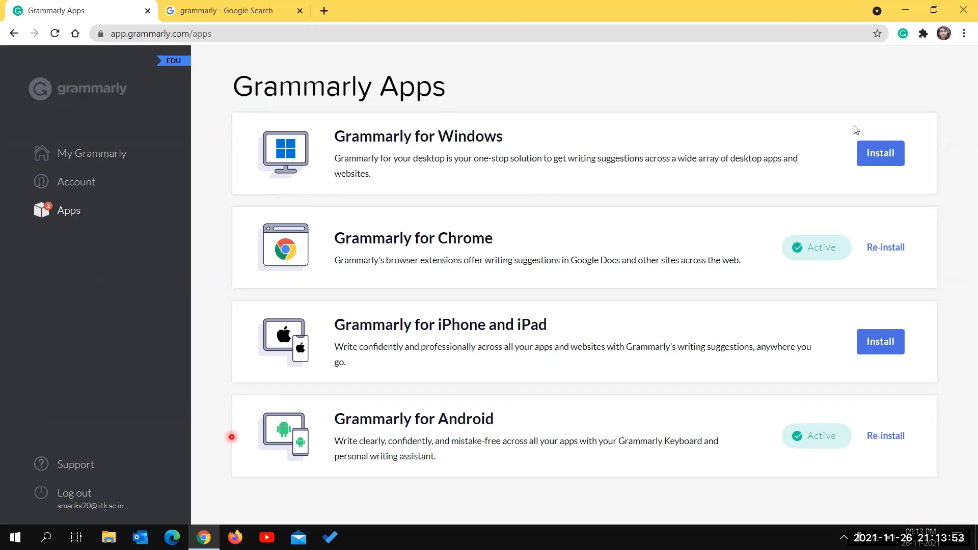
- Download the Grammarly for Windows installer, select it in Downloads, and close File Explorer
click(871, 160)
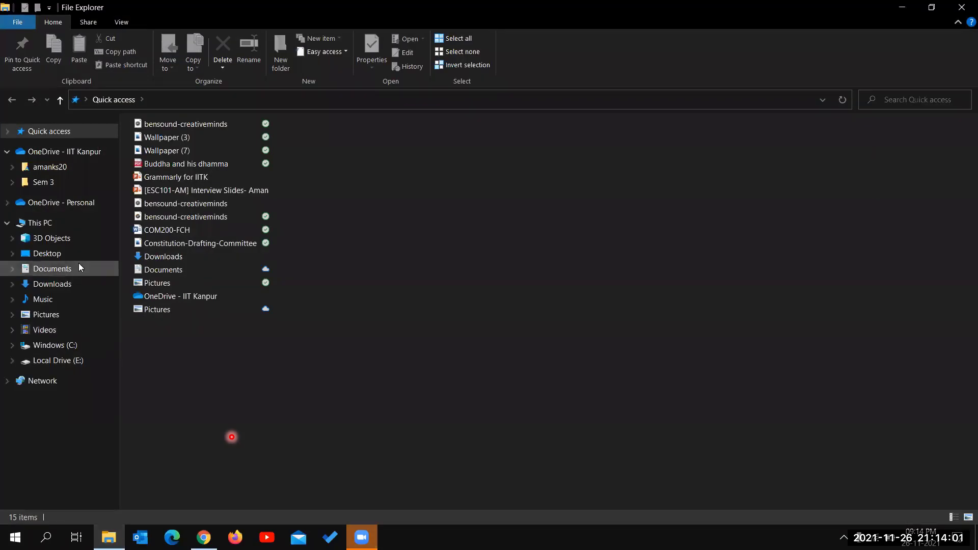
click(75, 282)
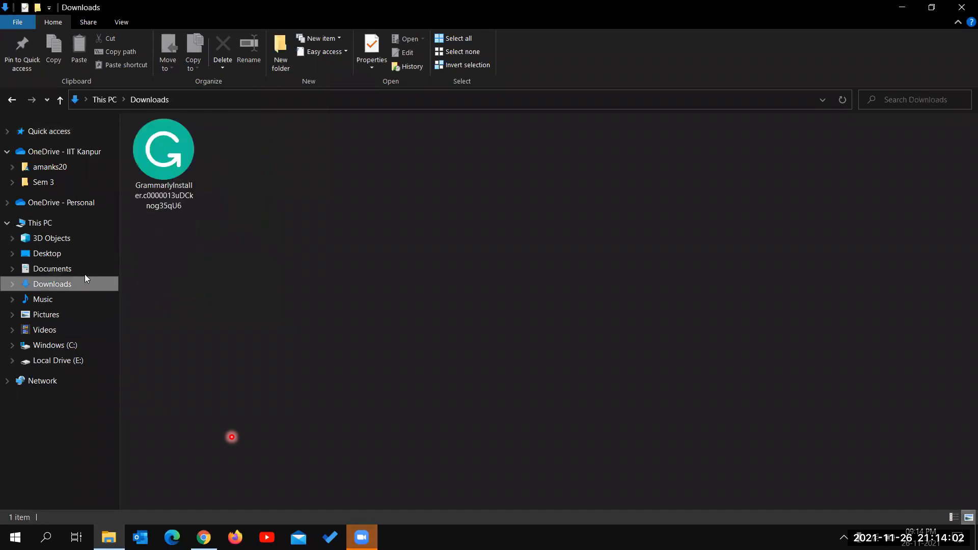
click(173, 181)
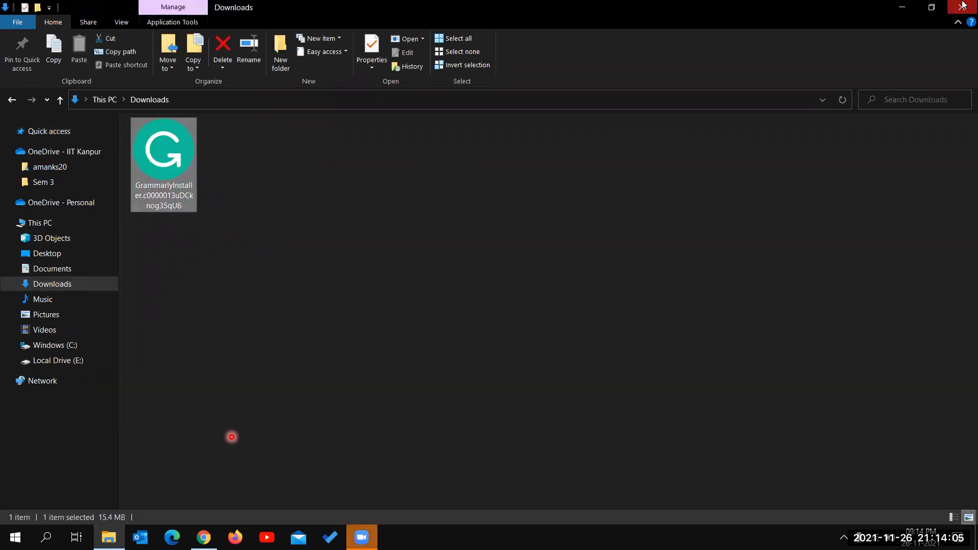
click(963, 5)
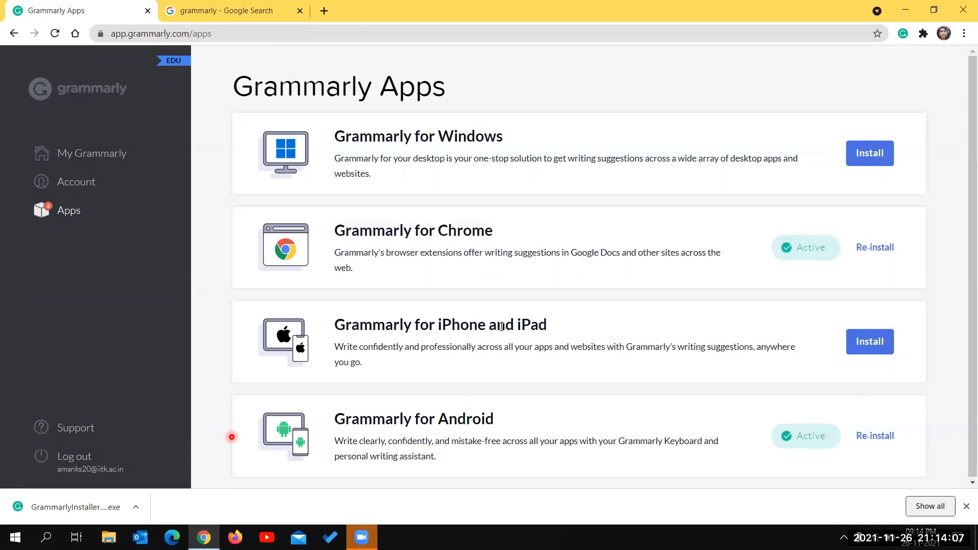
- Launch Grammarly from the Start menu's G apps to open the Grammarly Editor documents list
click(15, 538)
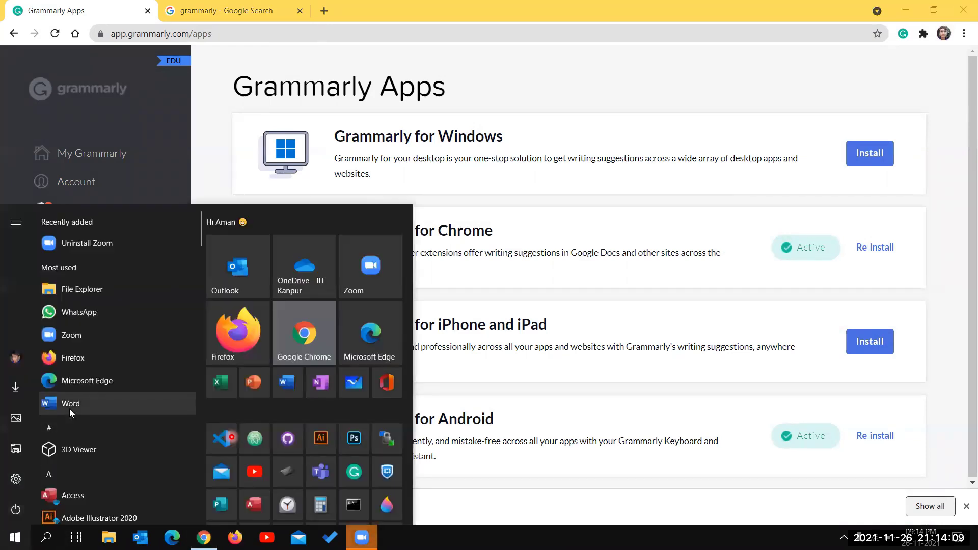
click(79, 424)
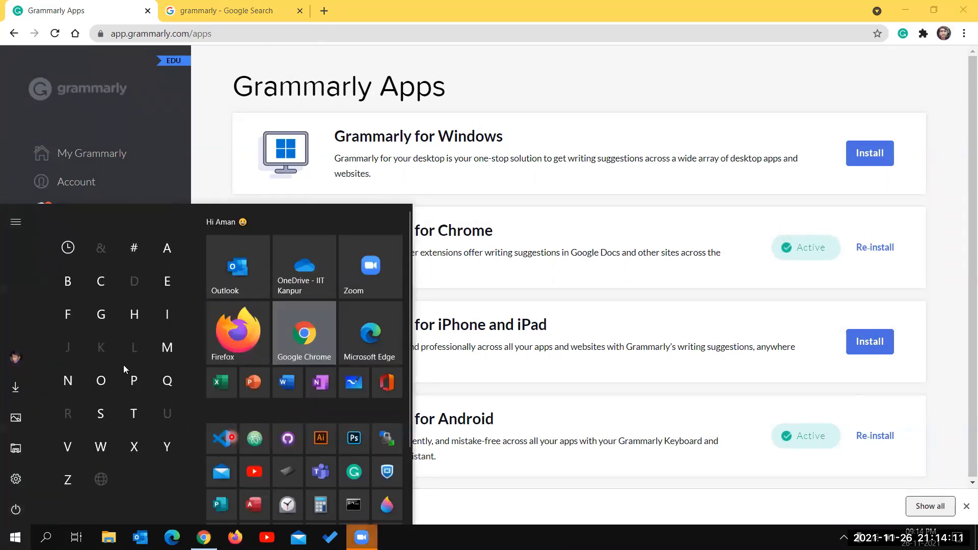
click(106, 324)
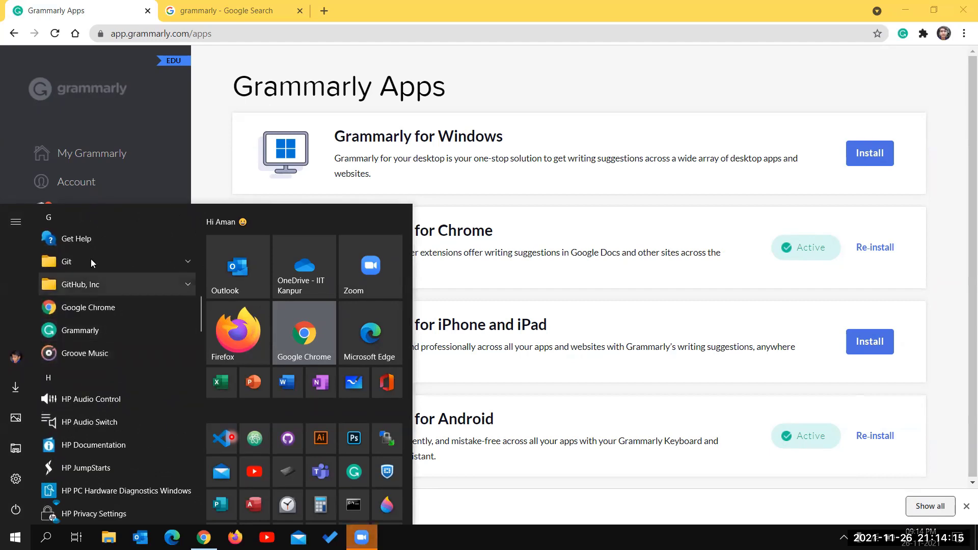
click(80, 332)
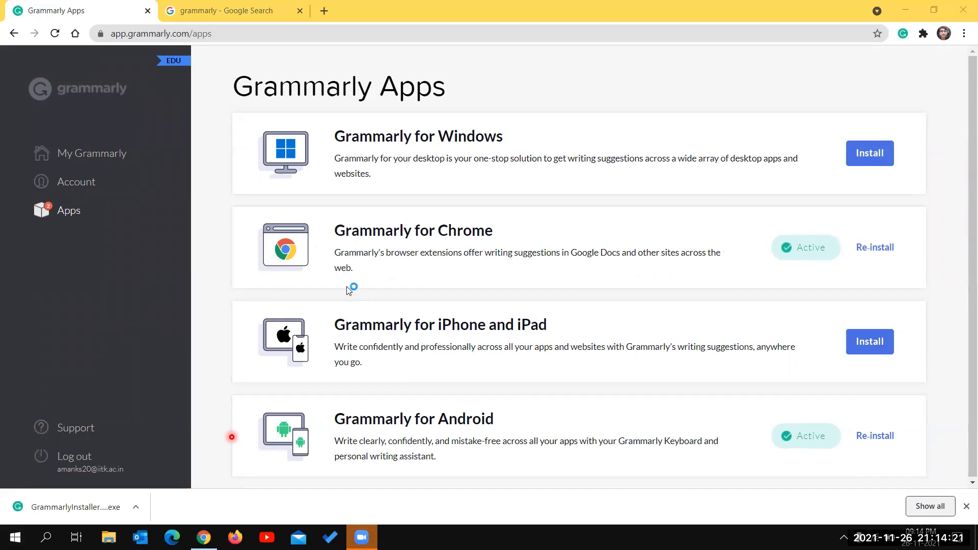
click(114, 154)
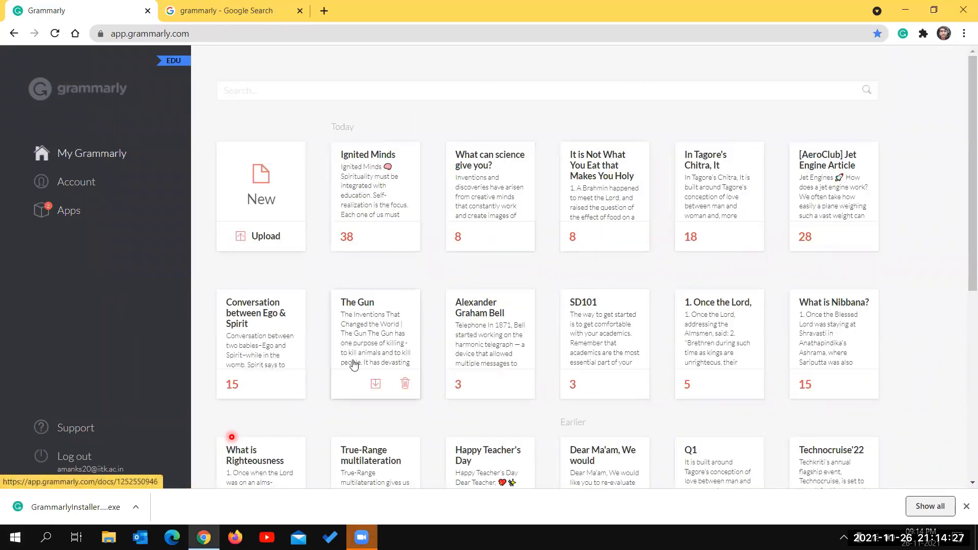
click(15, 538)
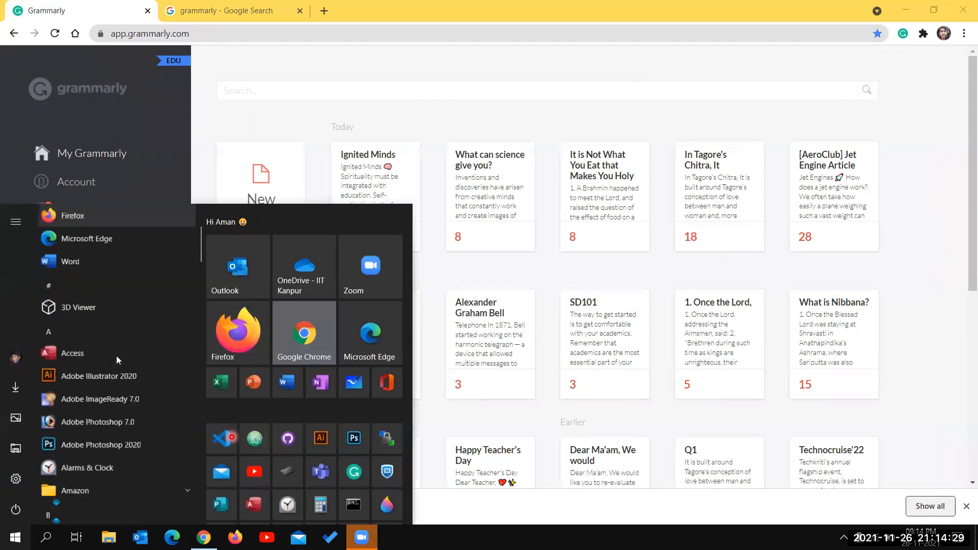
scroll(116, 355, down, 10)
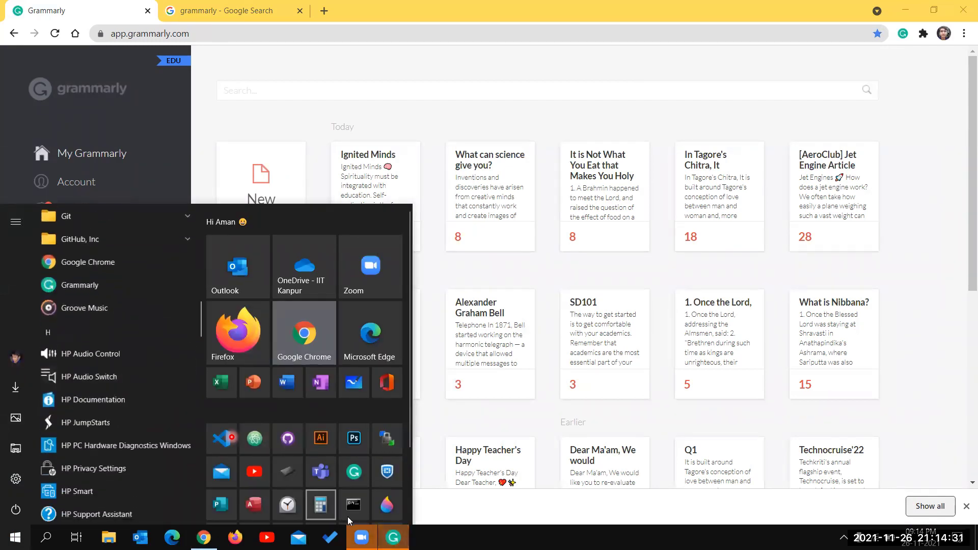
click(393, 537)
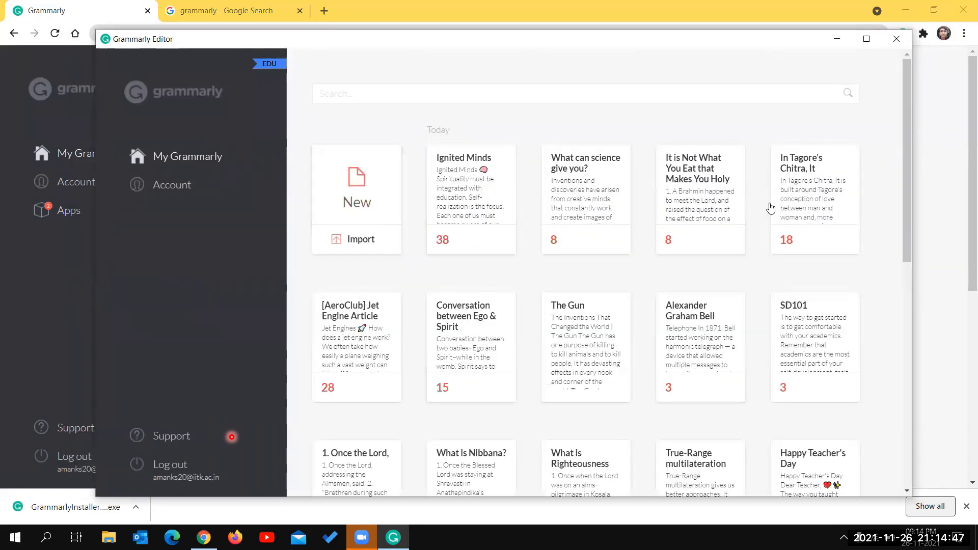
- Start exporting Ignited Minds, cancel the save, and close the Grammarly desktop editor
scroll(561, 291, down, 10)
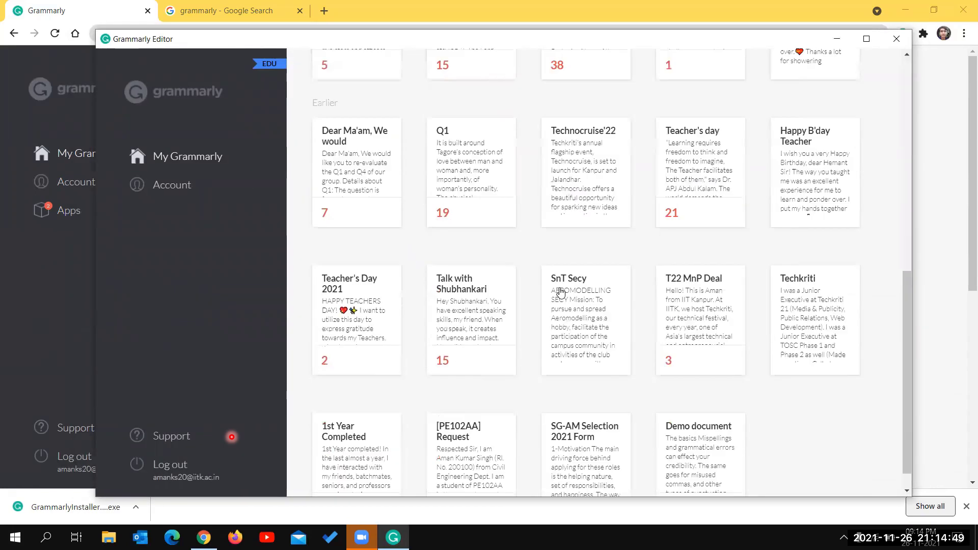
scroll(560, 292, up, 10)
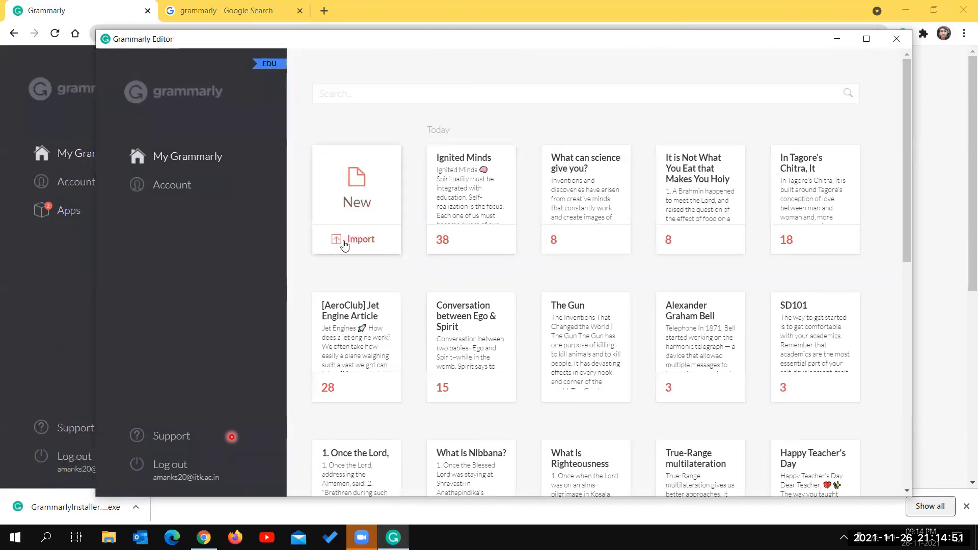
mouse_move(477, 243)
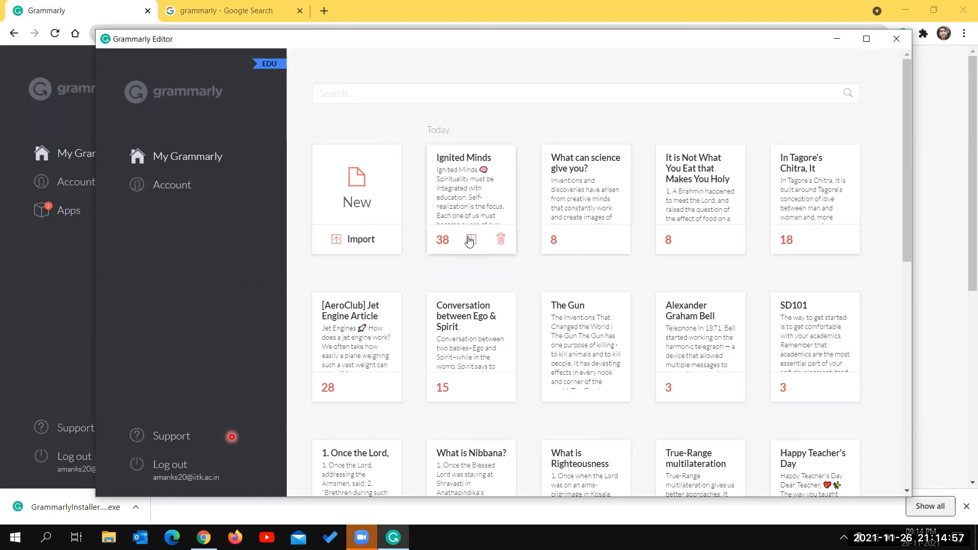
click(471, 240)
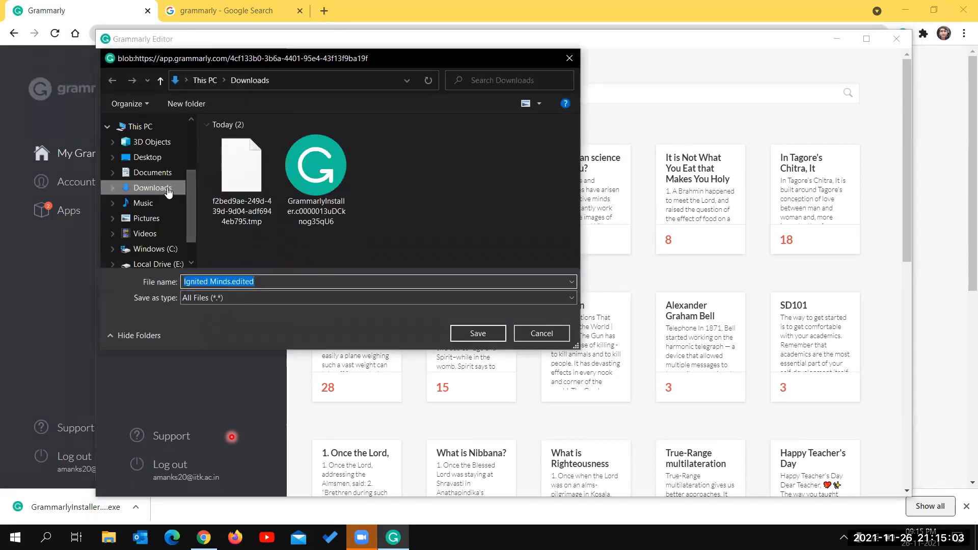
click(251, 283)
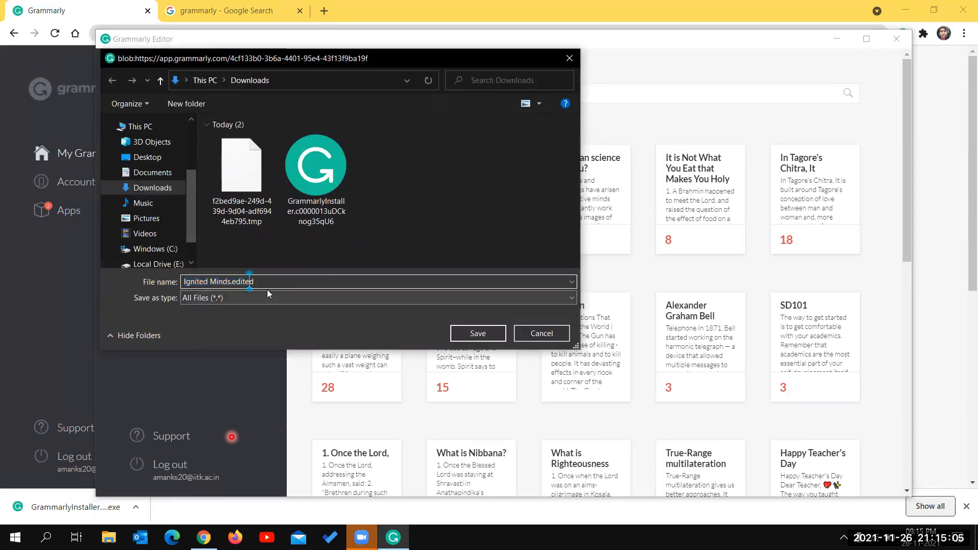
click(539, 334)
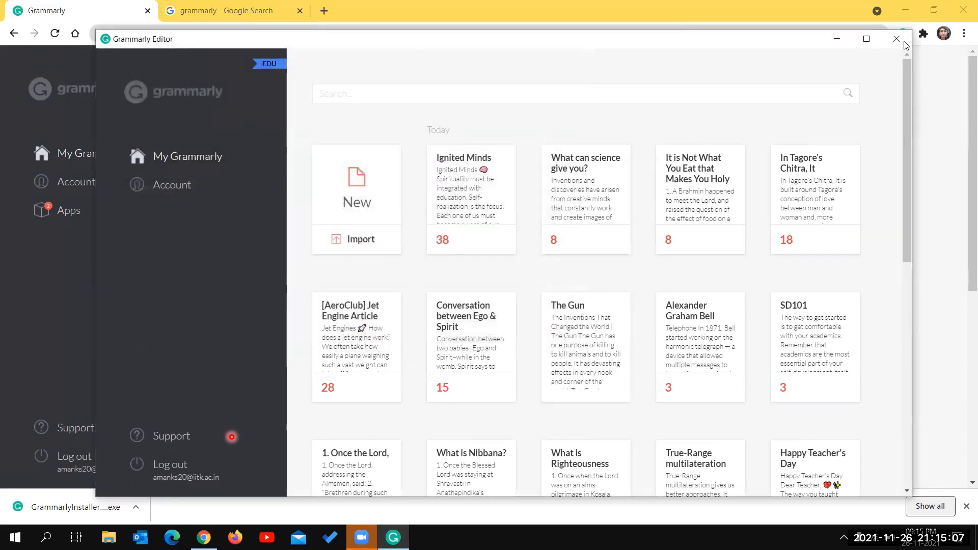
mouse_move(400, 244)
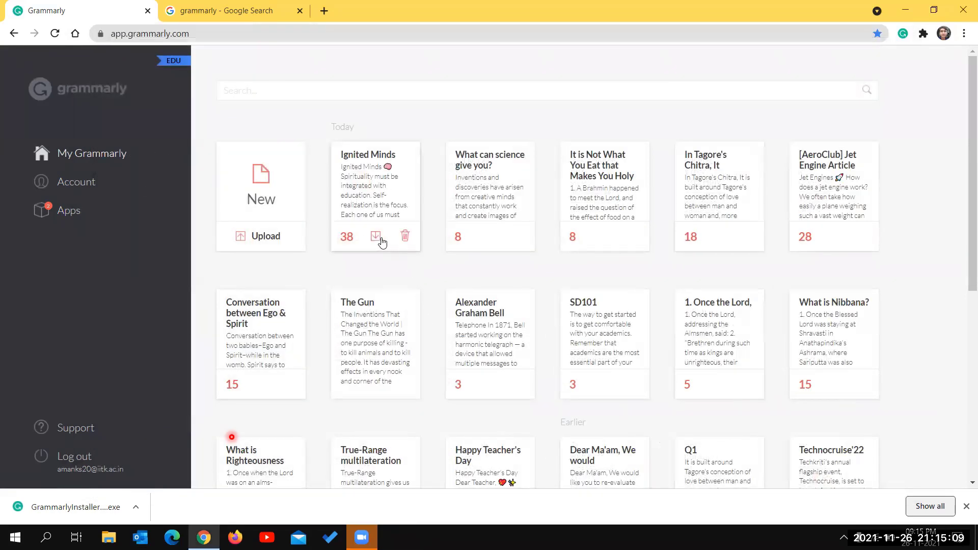
- Download Ignited Minds as Ignited Minds.edited.docx and go to Grammarly's Apps page
click(376, 236)
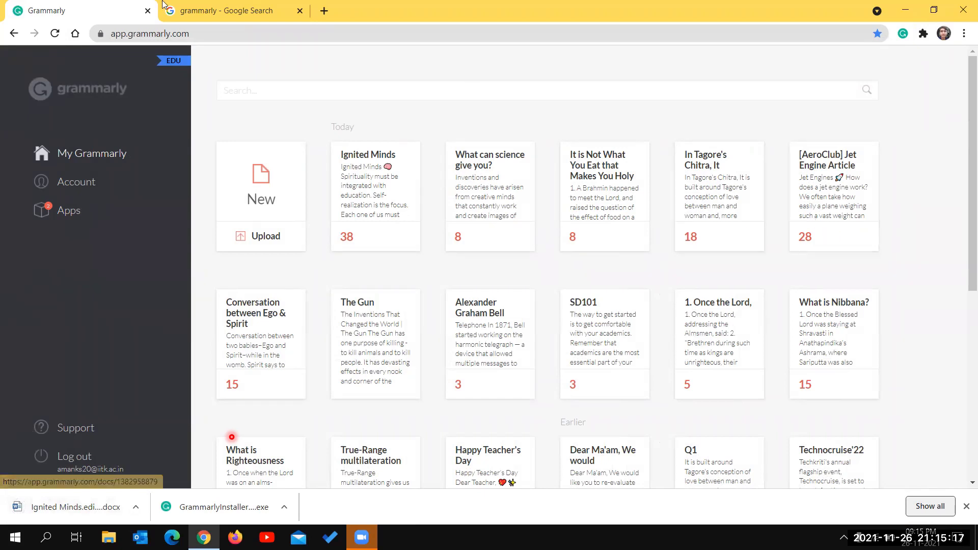
click(69, 211)
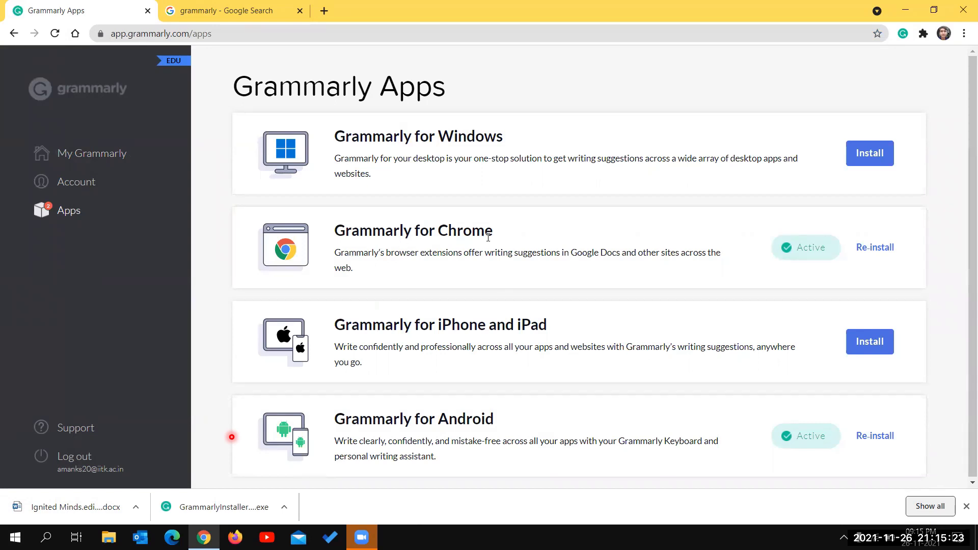
- Open the Grammarly for Chrome Web Store page through Re-install and switch to it
drag(490, 238, 357, 227)
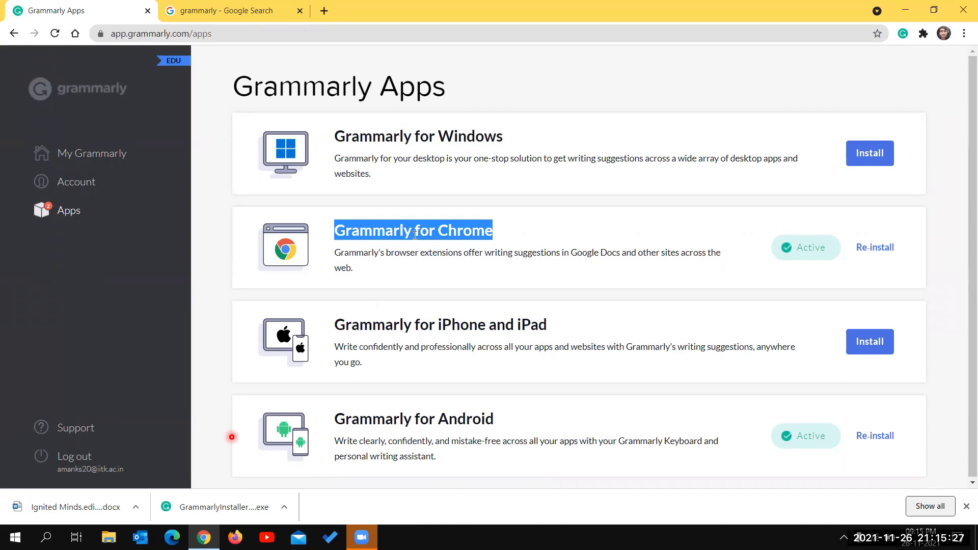
click(529, 234)
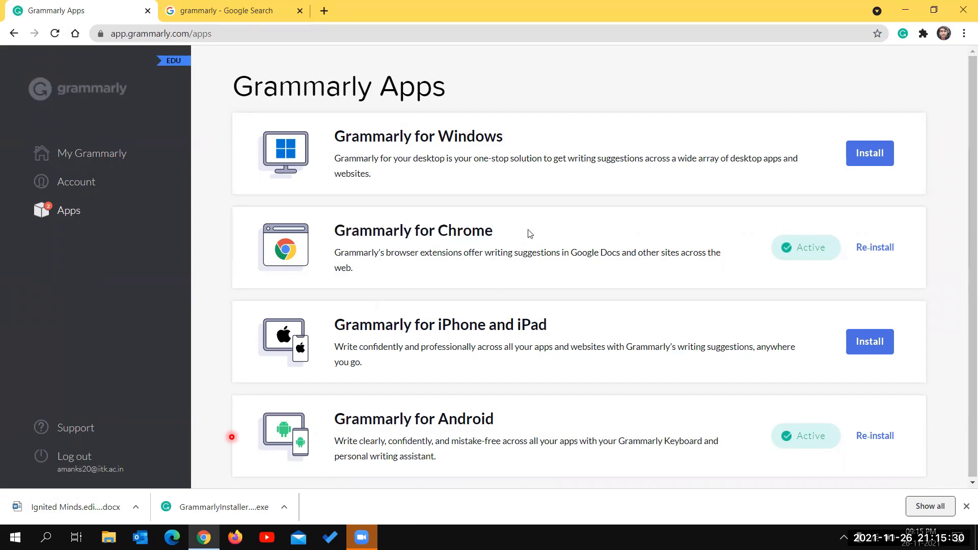
click(868, 247)
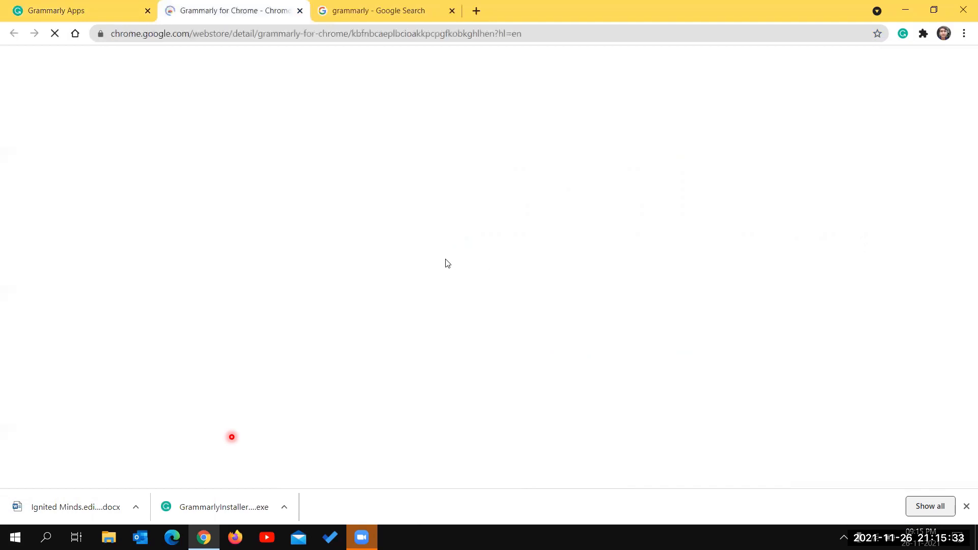
click(51, 7)
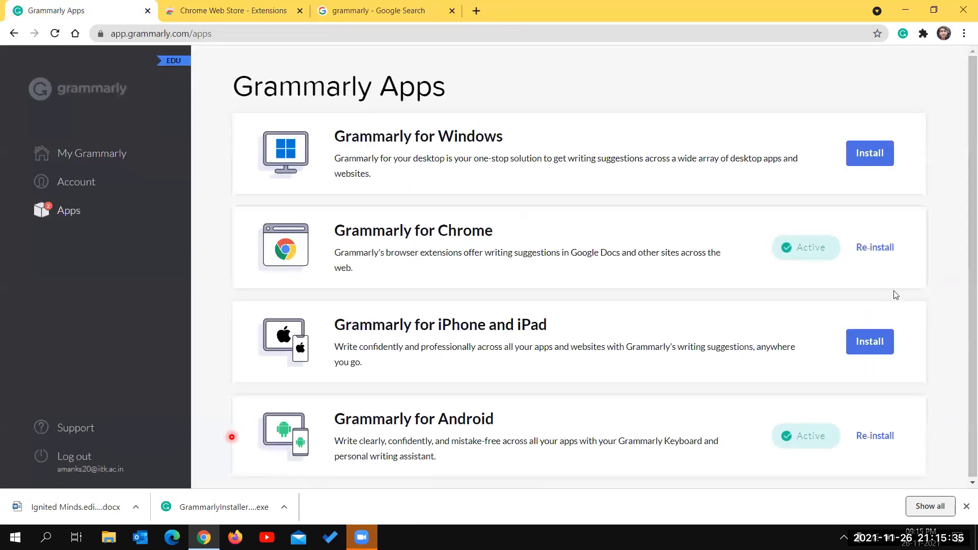
key(ctrl+Tab)
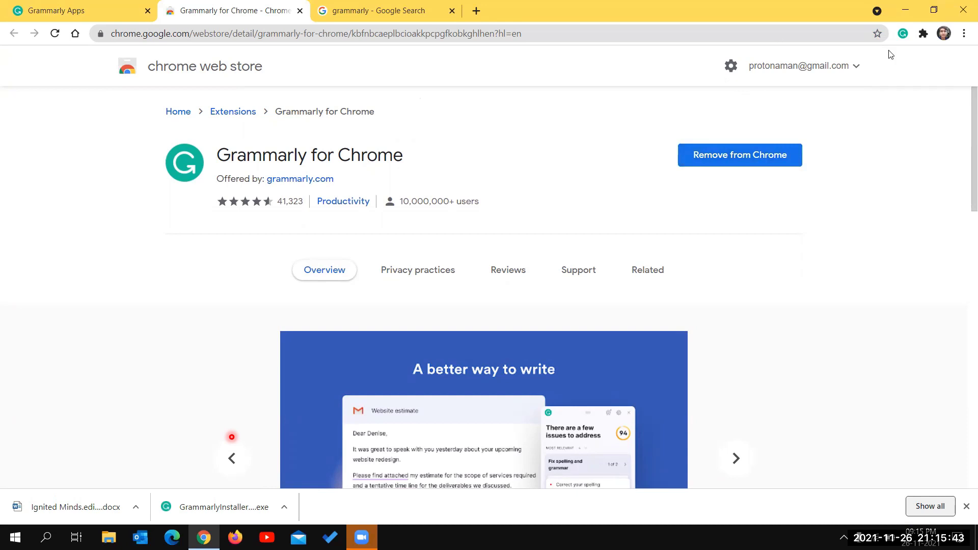
- Check the Grammarly extension's status on the store and search pages and open My Grammarly
click(902, 34)
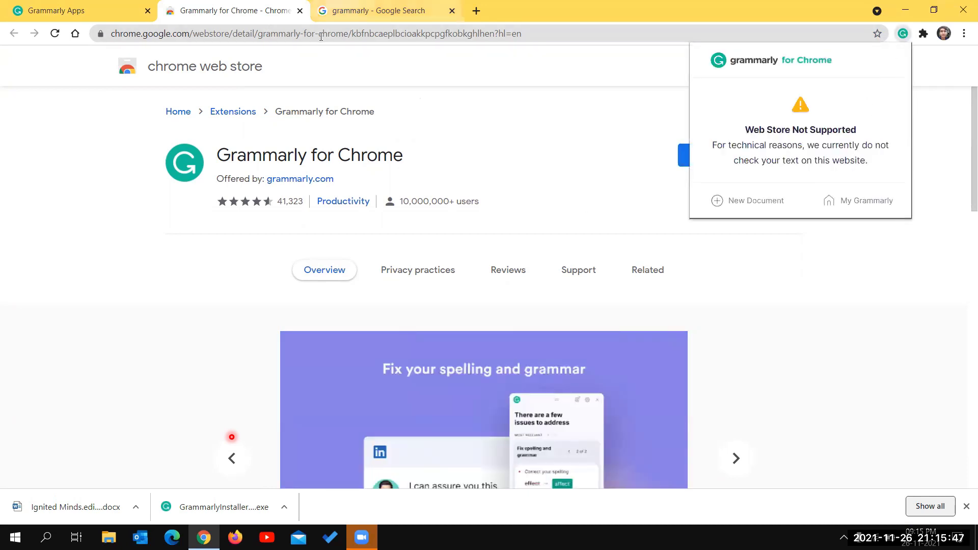
click(339, 10)
click(902, 33)
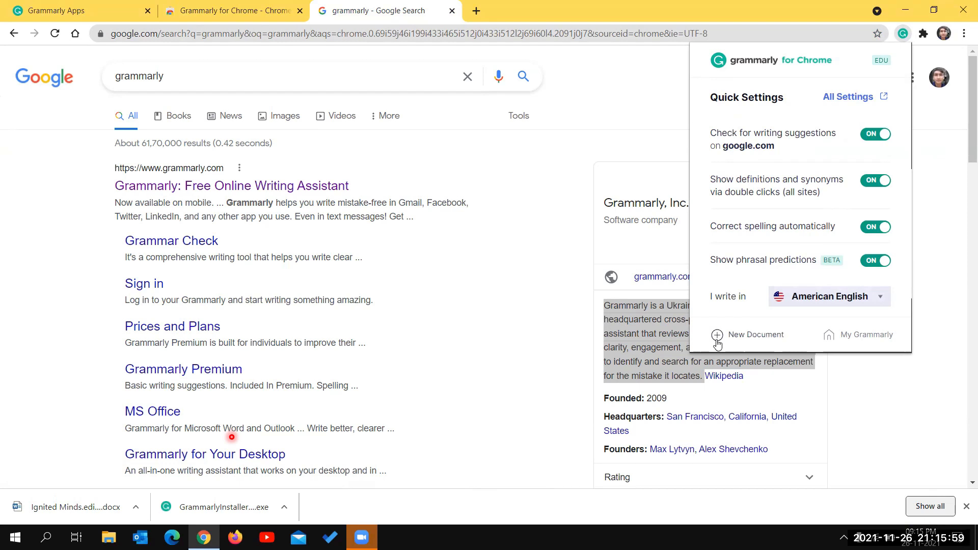
click(855, 336)
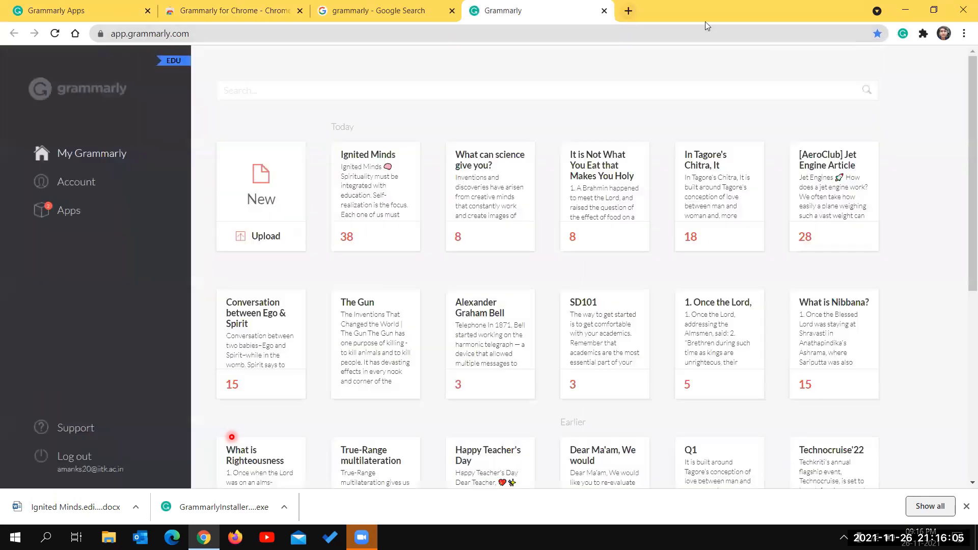
- Close the My Grammarly, search, Apps and store tabs, leaving two blank Google new tabs
key(ctrl+w)
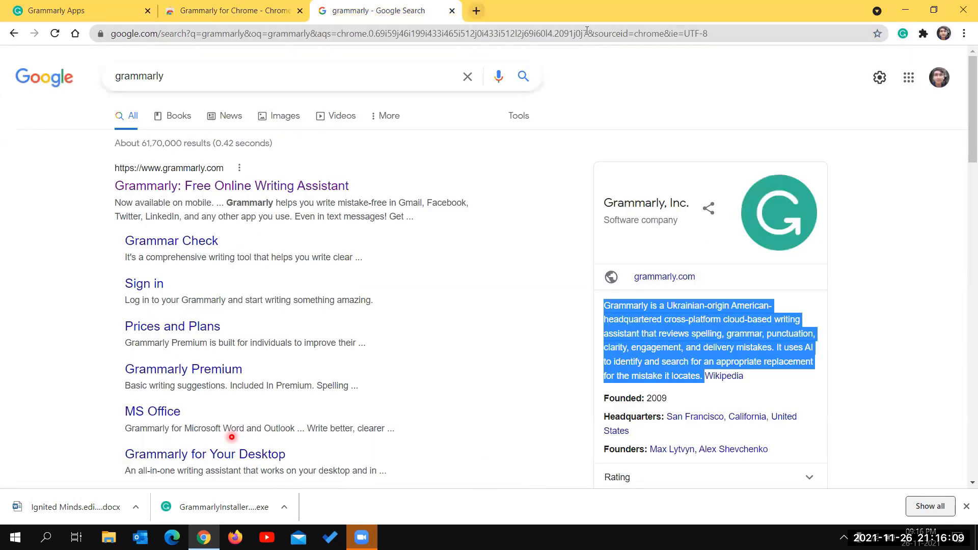
click(452, 10)
click(114, 6)
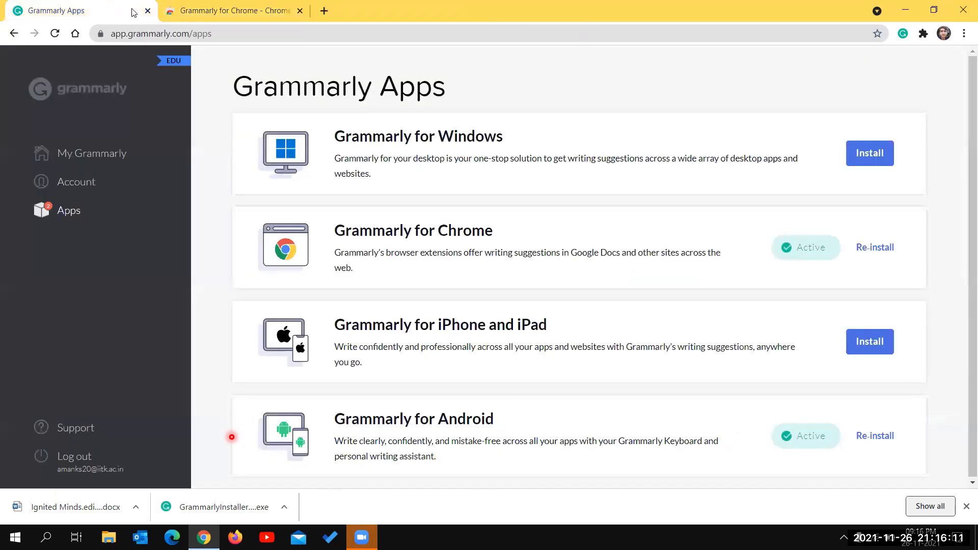
click(148, 10)
click(74, 33)
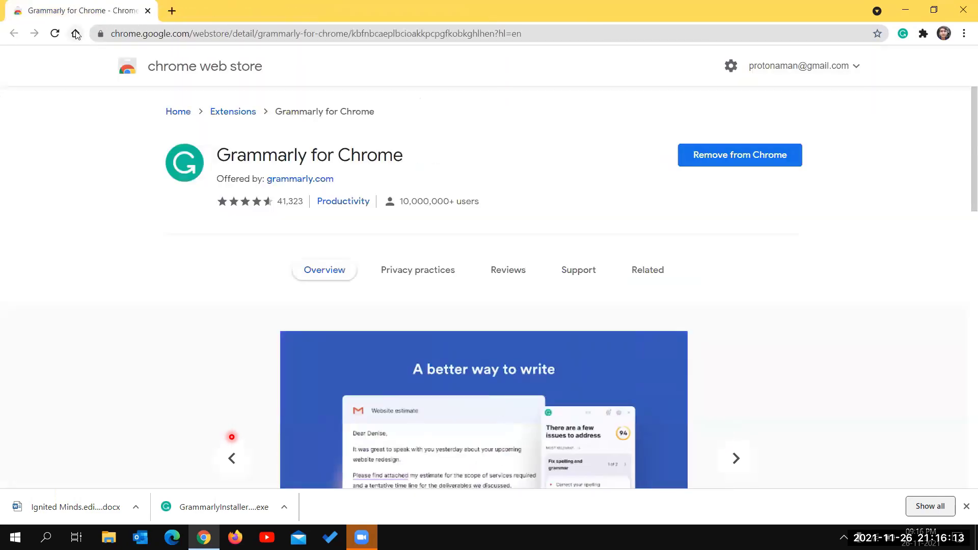
click(171, 12)
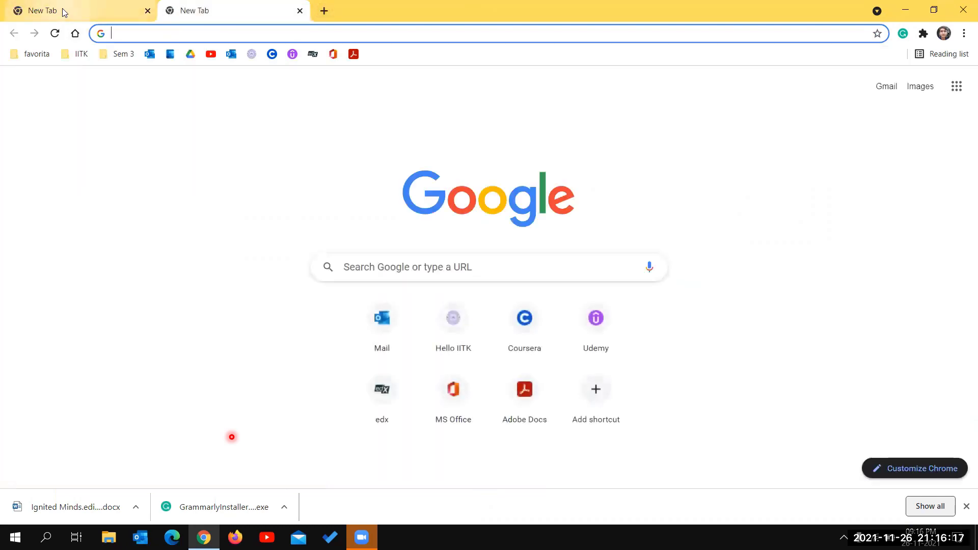
- Load the Outlook inbox in the first tab, start a new email, then return to the new tab
click(62, 9)
click(150, 54)
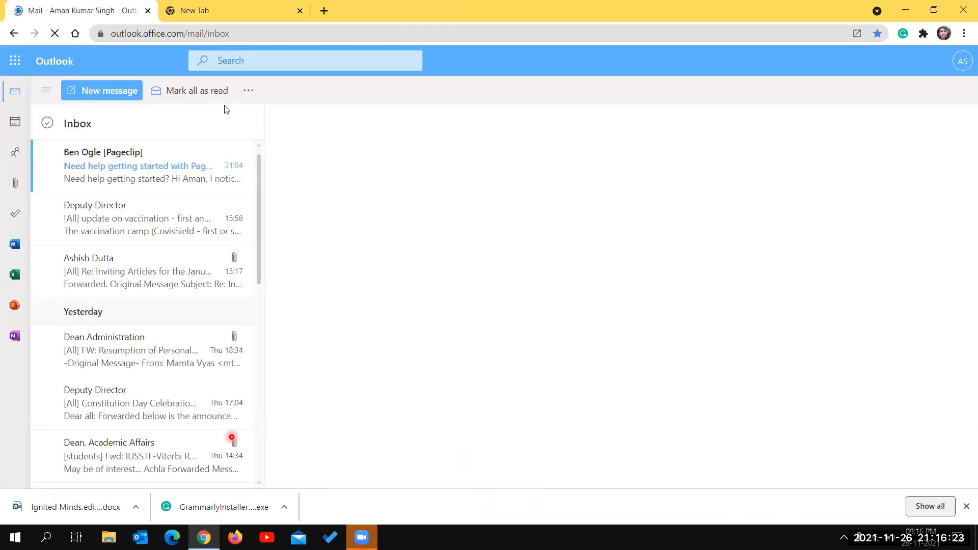
click(168, 13)
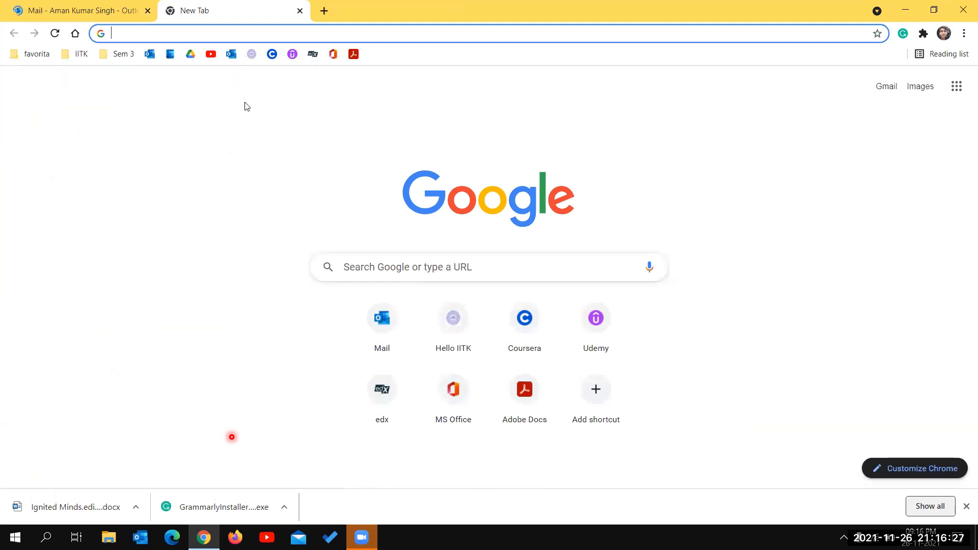
click(135, 8)
click(135, 89)
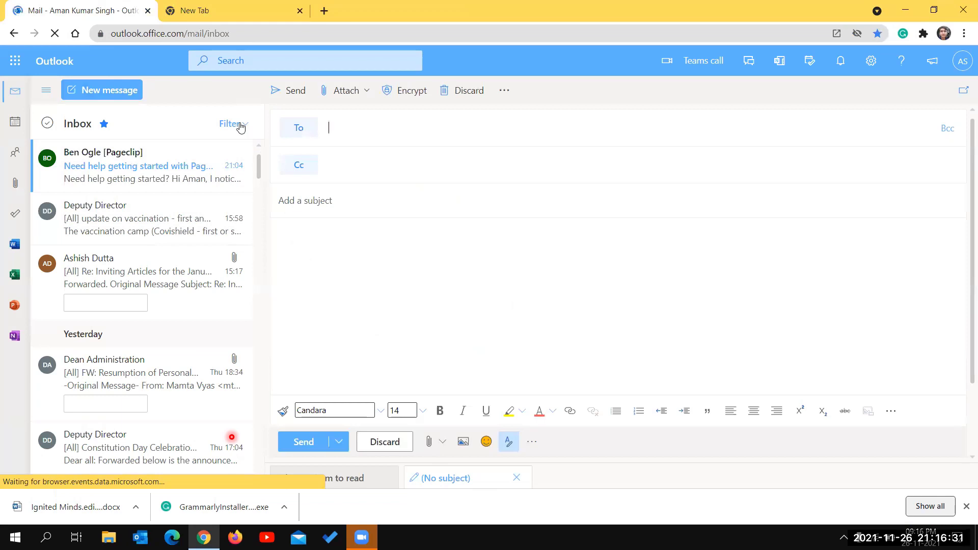
click(269, 11)
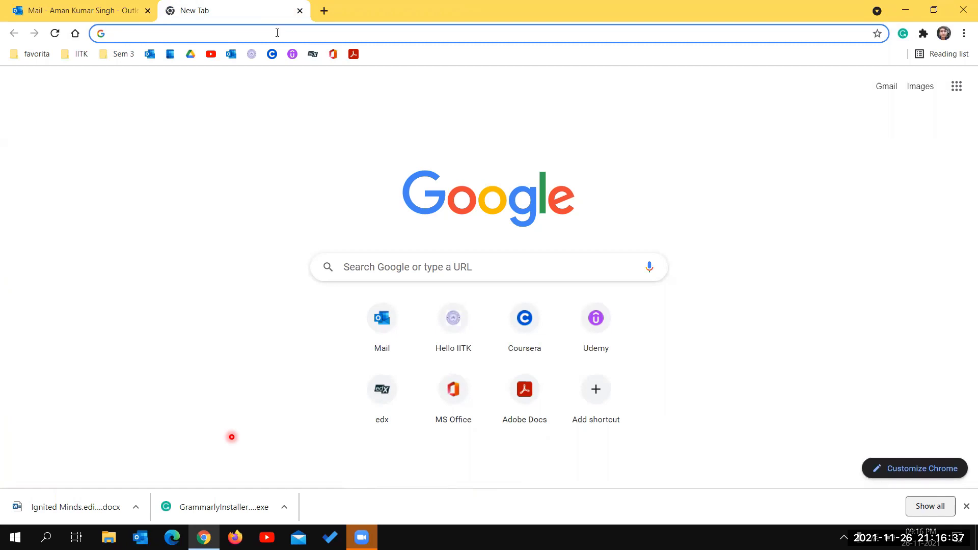
- Search Google for 'feynman' and paste Richard Feynman's description into the Outlook email body
text(feynman)
key(Return)
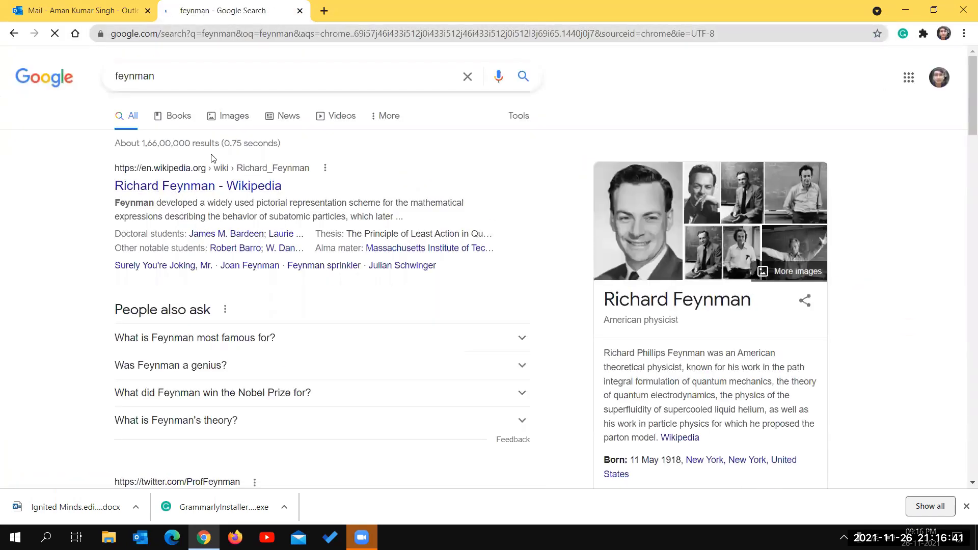
drag(599, 354, 660, 433)
key(ctrl+c)
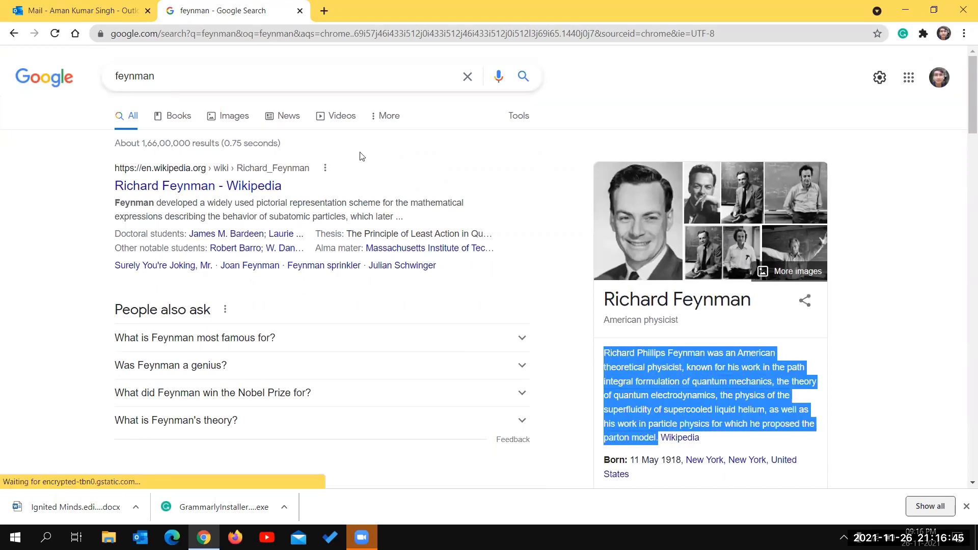
key(ctrl+Tab)
key(ctrl+v)
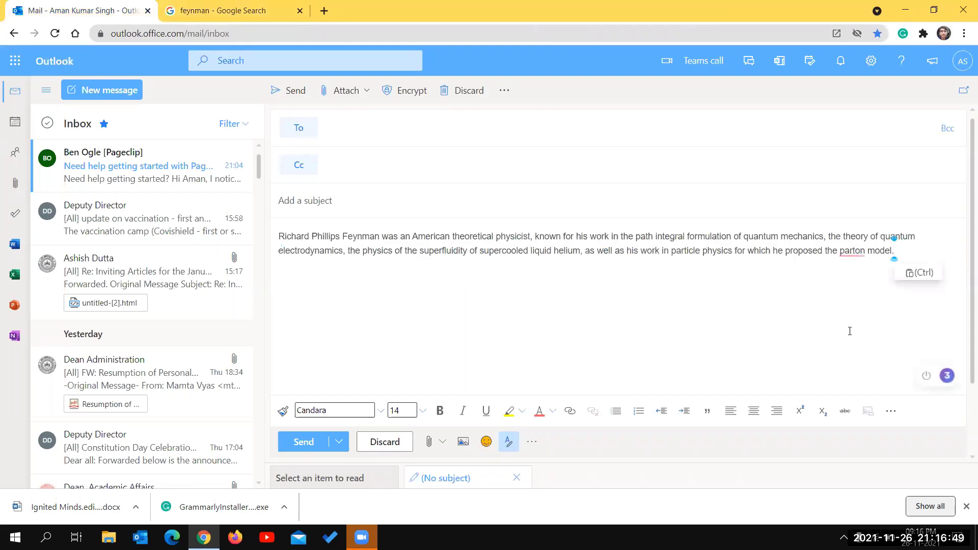
- Accept Grammarly's fix removing the comma after 'physicist' in the email body
click(848, 251)
click(949, 378)
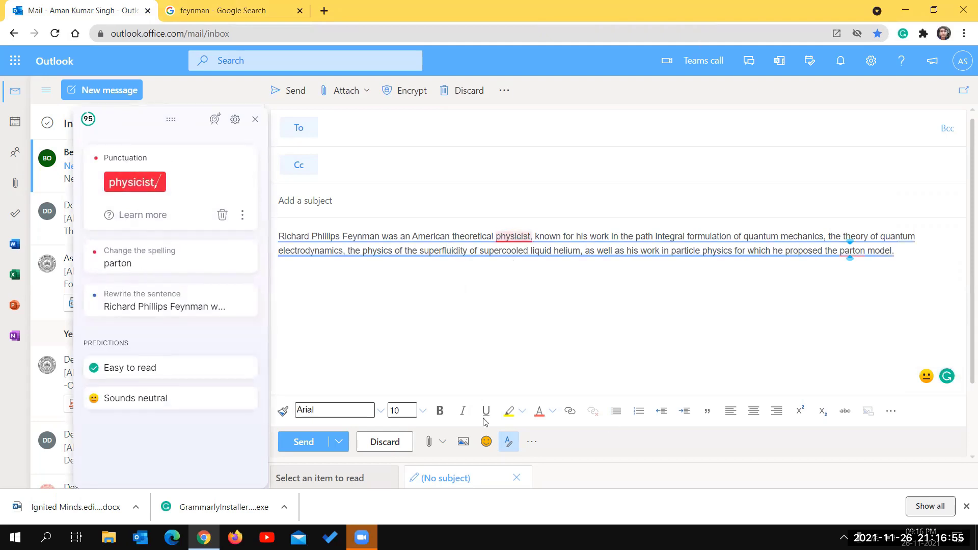
click(130, 182)
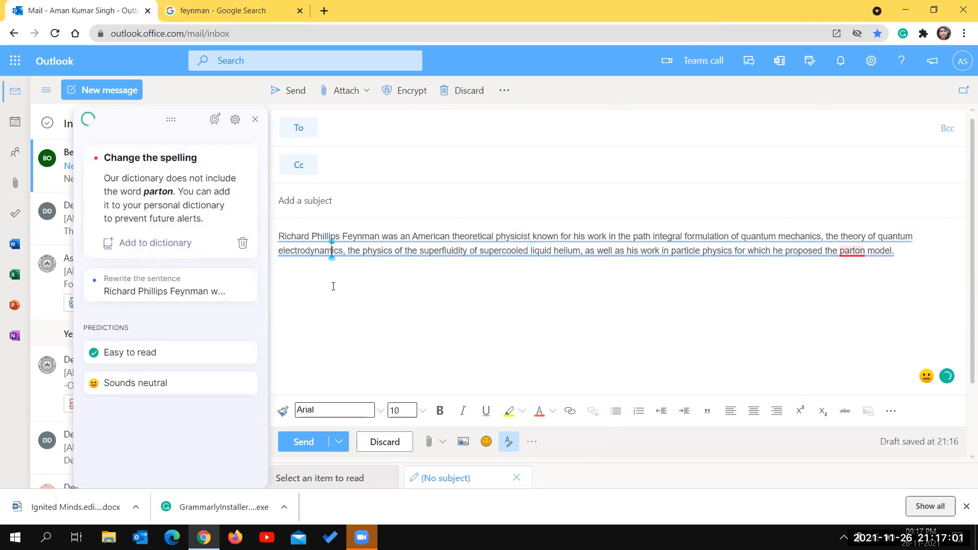
- Check Grammarly's quick settings on the feynman search tab, then close that tab
key(ctrl+a)
click(235, 10)
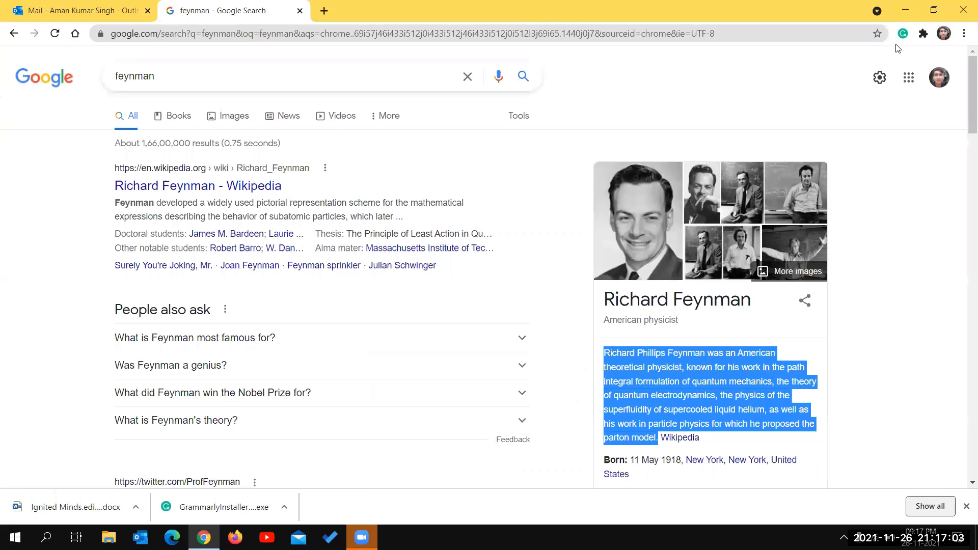
click(903, 33)
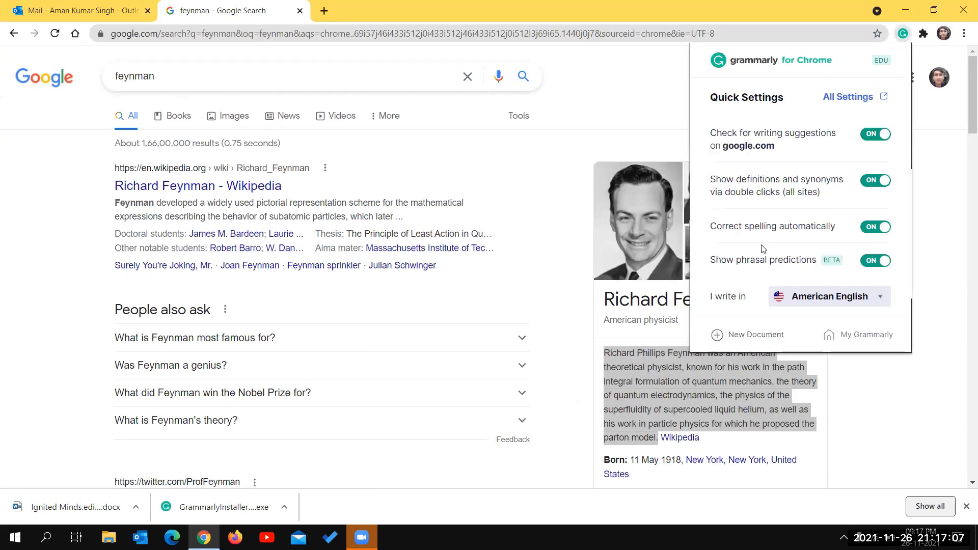
click(127, 6)
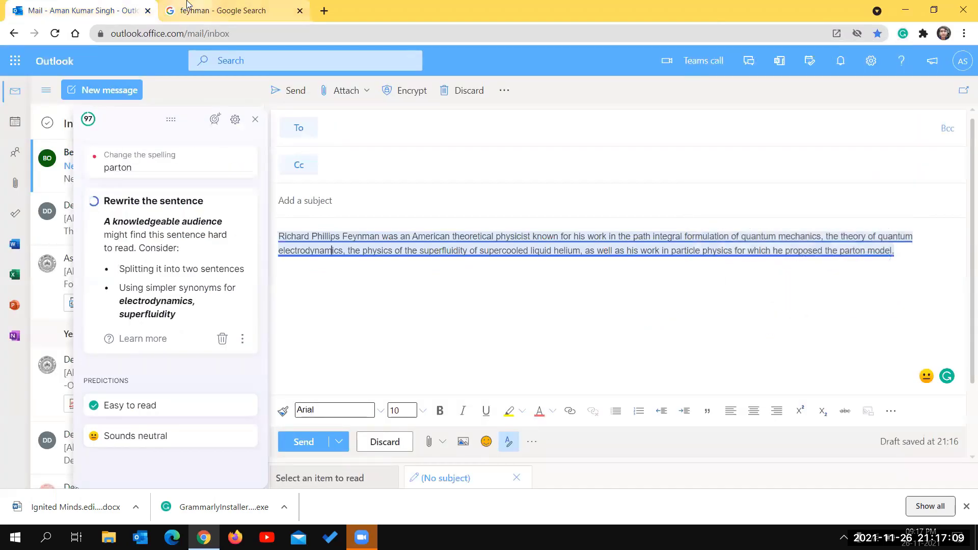
click(187, 6)
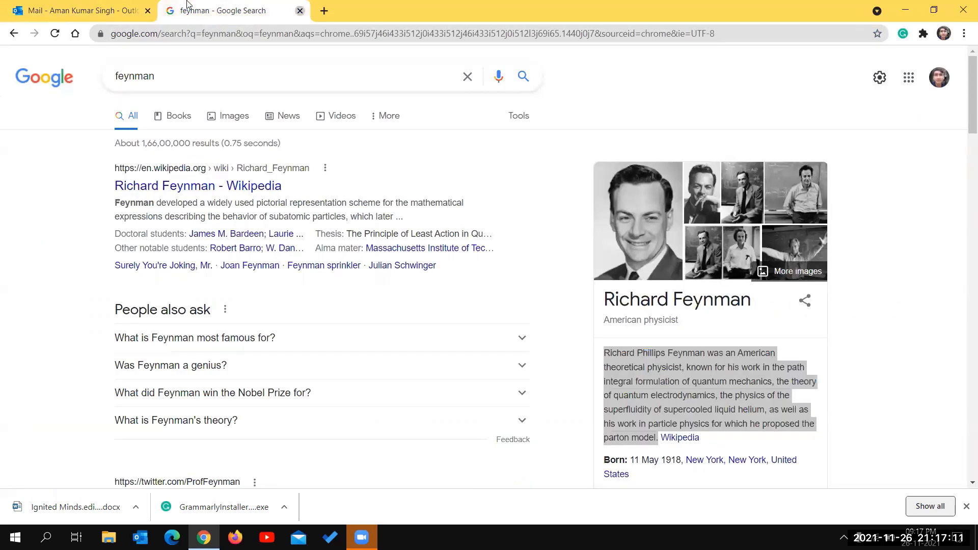
key(ctrl+w)
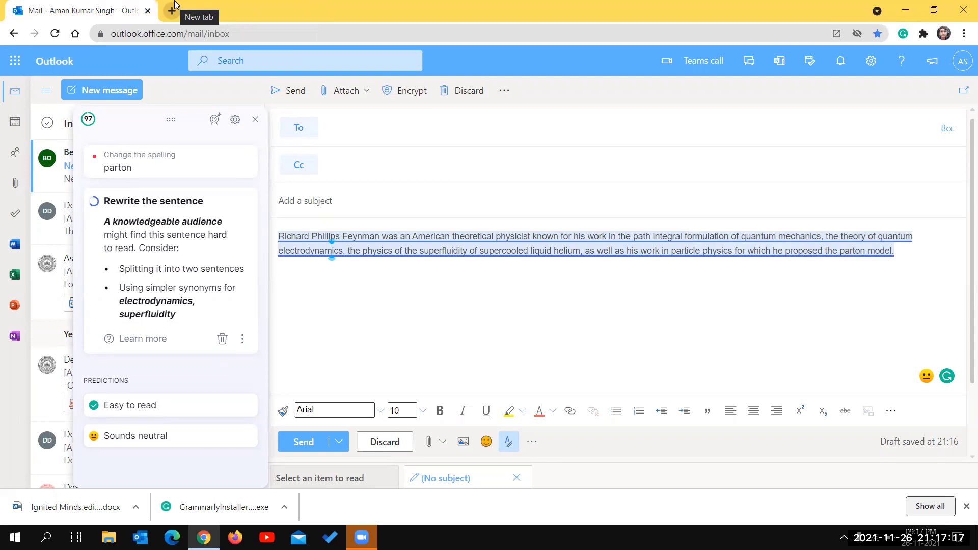
- Discard a stray 'docs' new tab and open Grammarly's Apps page via the extension's My Grammarly
click(174, 4)
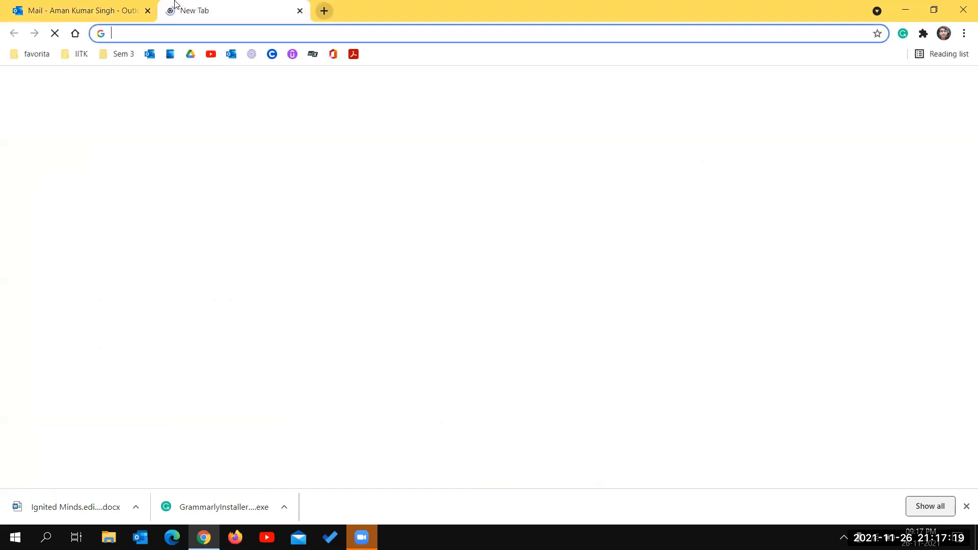
text(docs)
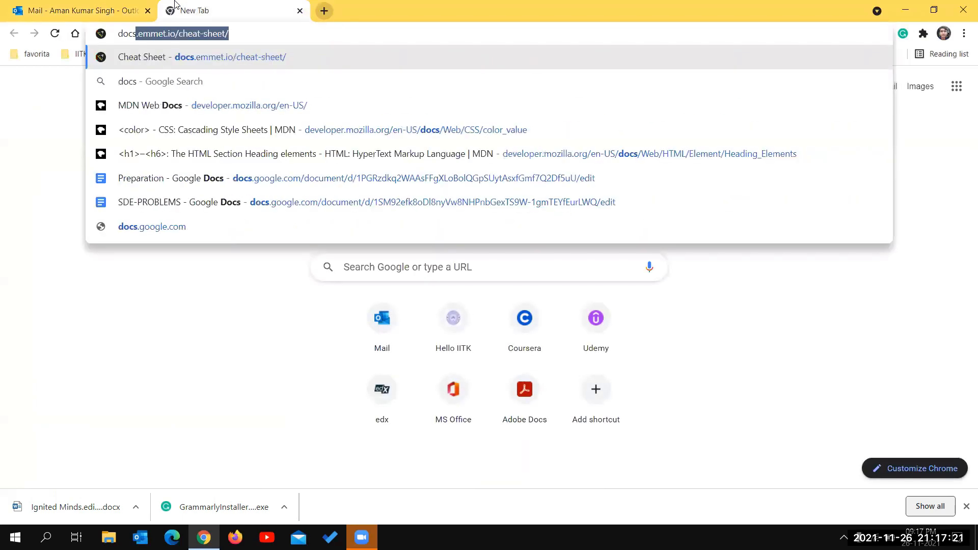
click(156, 6)
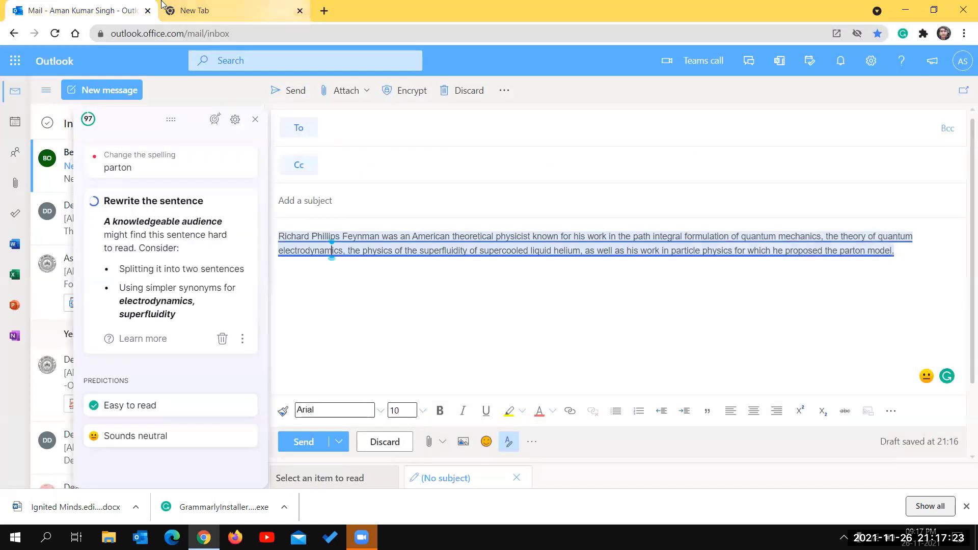
middle_click(162, 5)
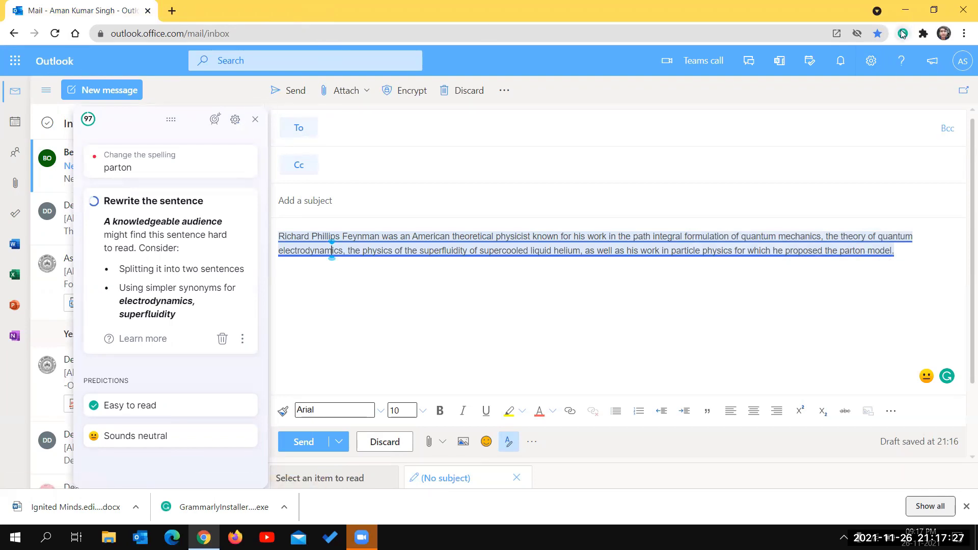
click(903, 33)
click(836, 335)
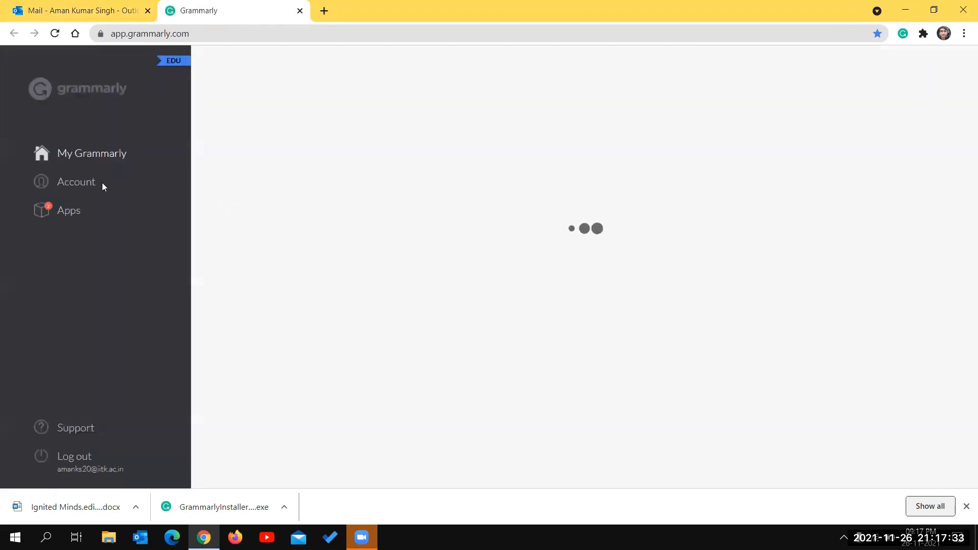
click(62, 210)
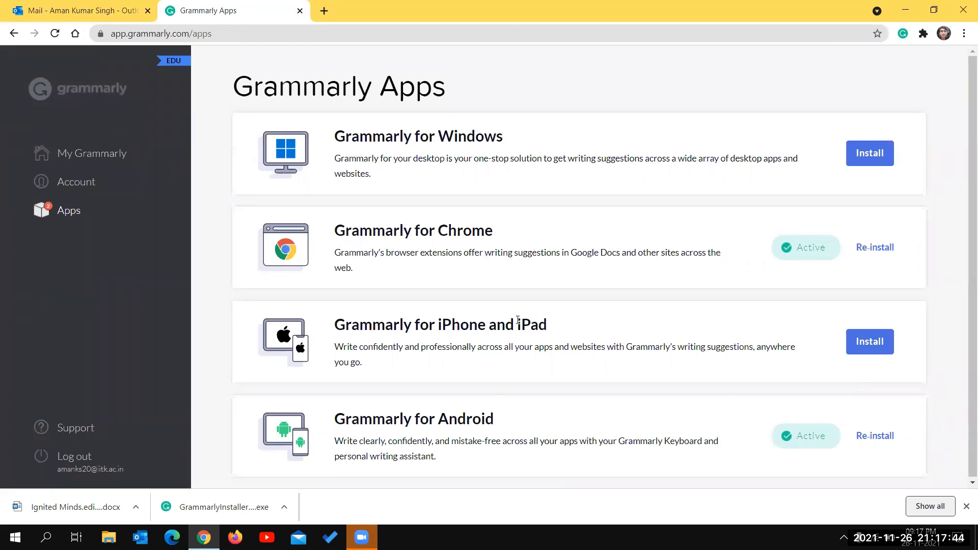
- Highlight the Grammarly for Android heading, then return to Outlook and close the suggestion panel
drag(531, 415, 326, 420)
click(415, 416)
click(84, 10)
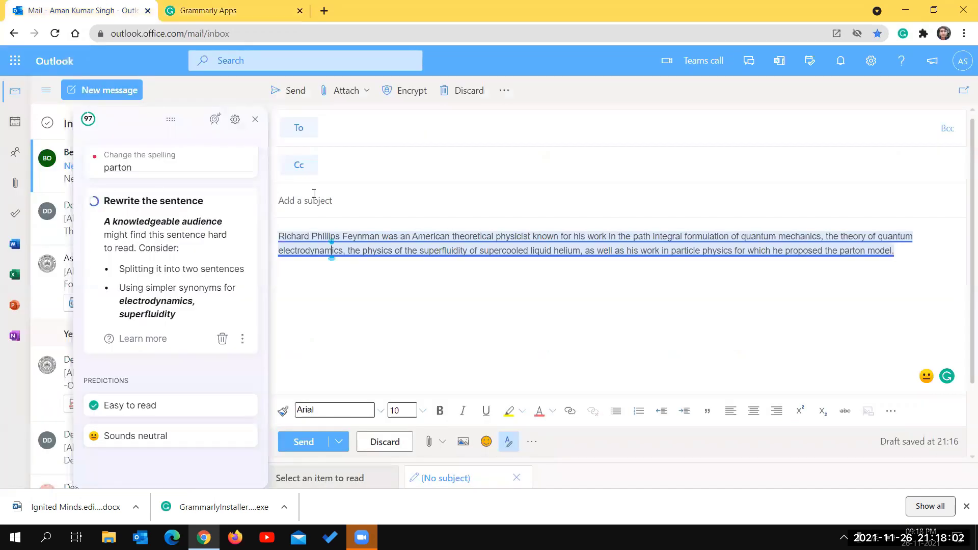
click(255, 119)
- Dismiss the downloads bar and search Google for 'alexandar graham bell' in a new tab
key(super+d)
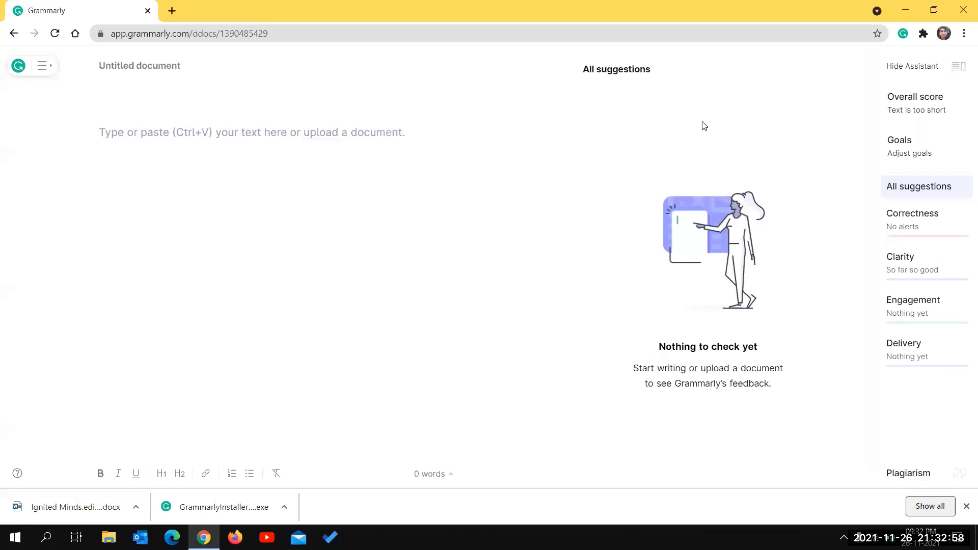
click(965, 507)
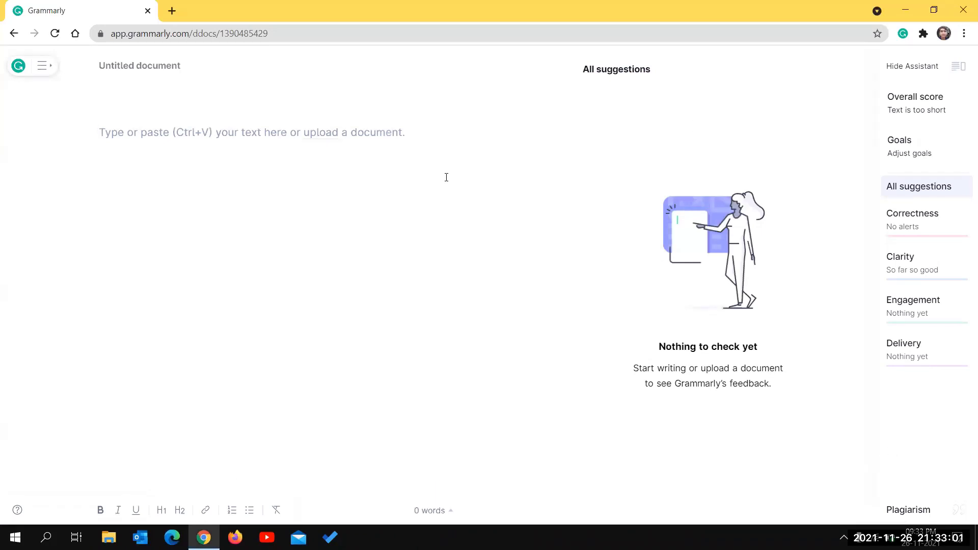
click(176, 15)
text(alexandar graham bell)
key(Return)
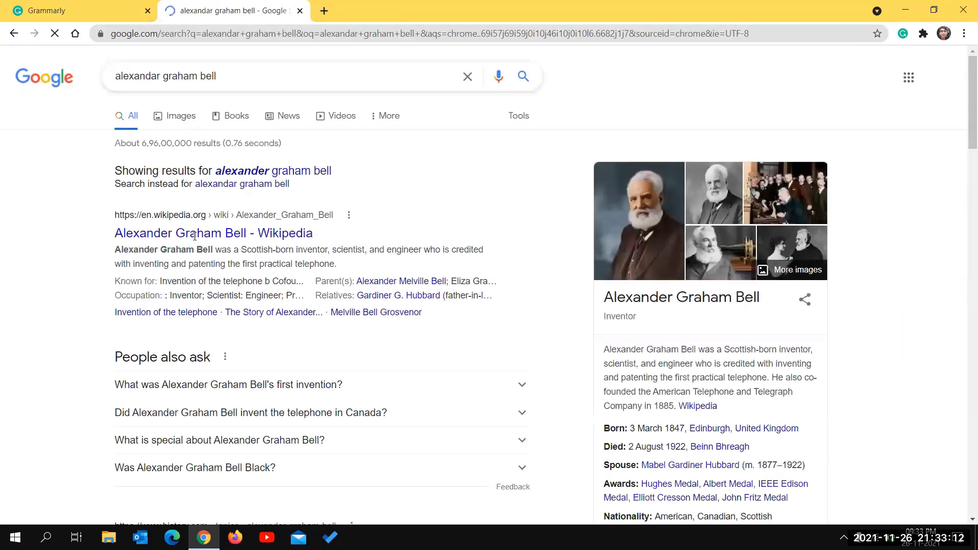
- Paste Alexander Graham Bell's three Wikipedia intro paragraphs into the Grammarly document, keeping default goals
click(195, 236)
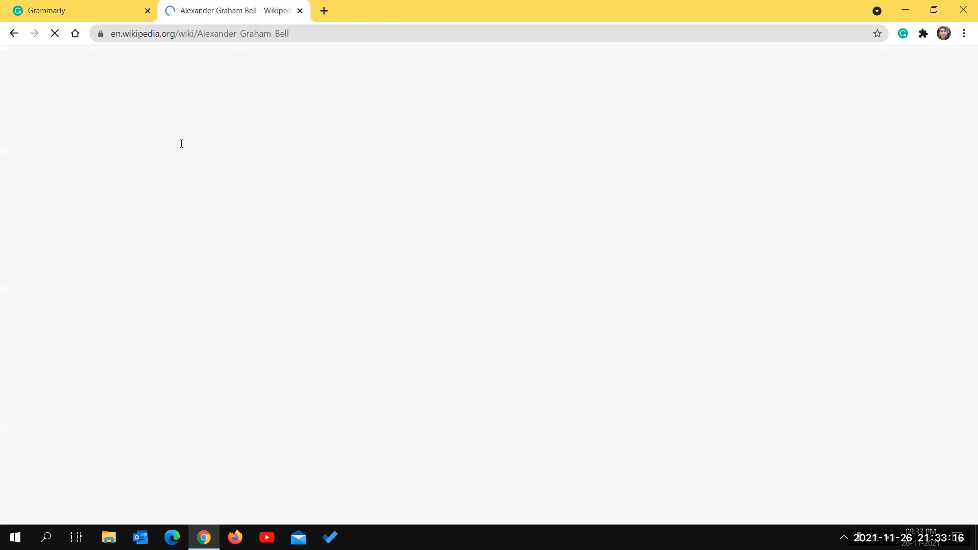
drag(129, 163, 381, 297)
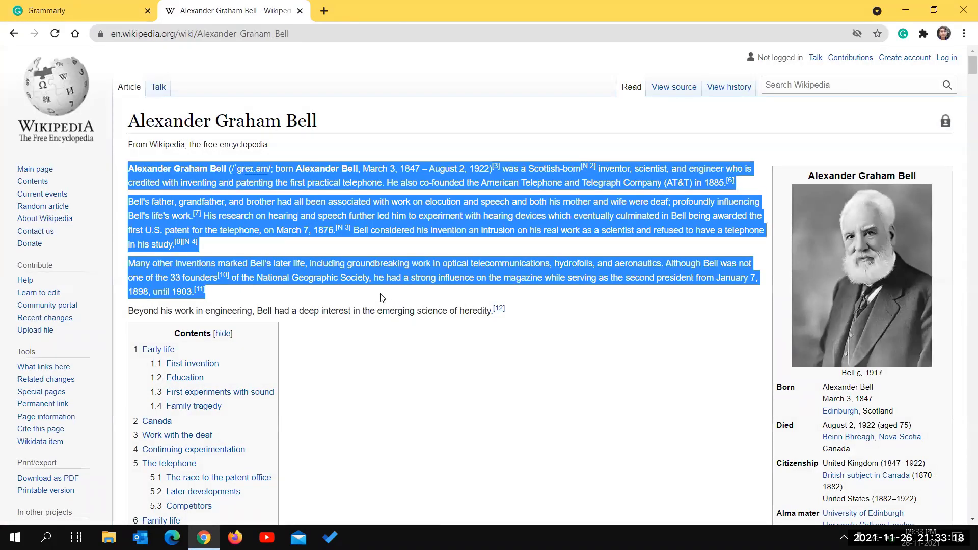
click(80, 7)
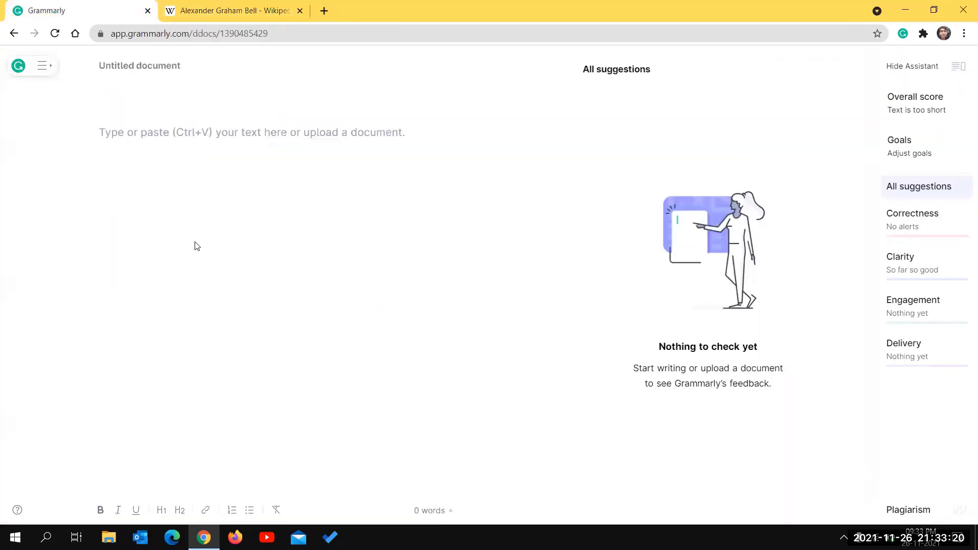
key(ctrl+v)
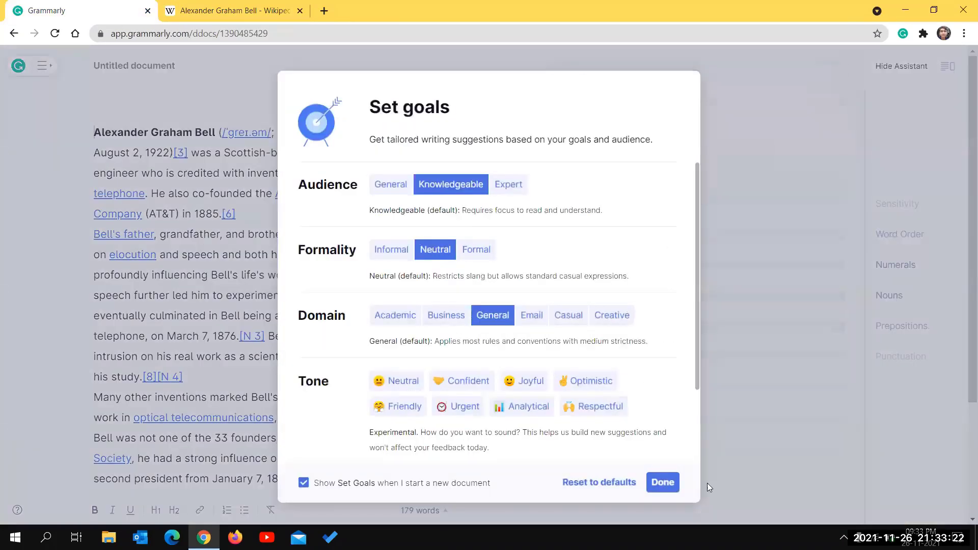
click(657, 482)
scroll(280, 218, down, 3)
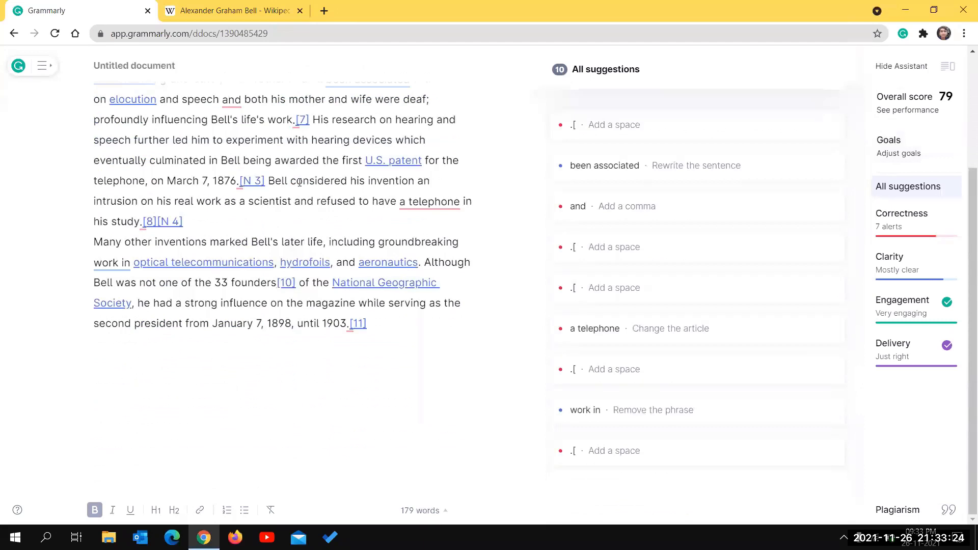
click(235, 10)
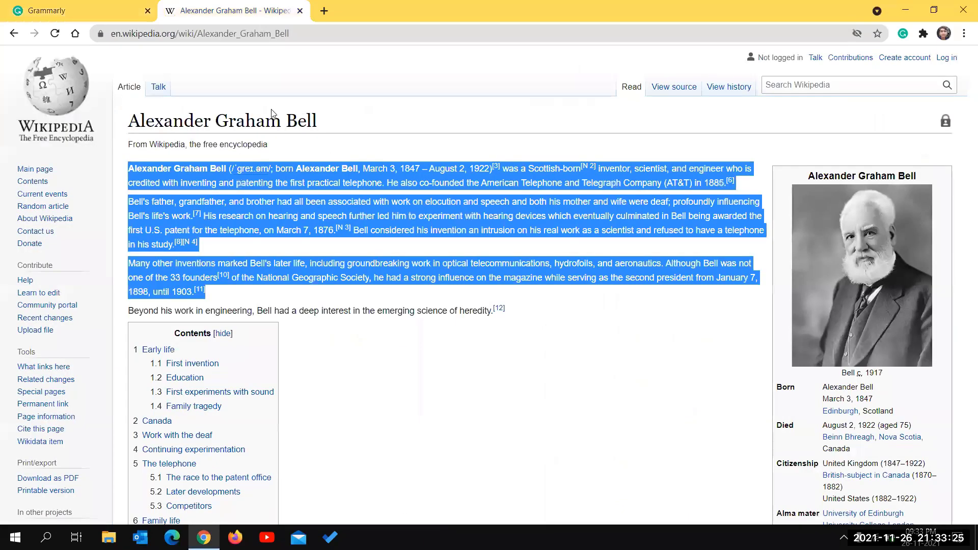
click(92, 10)
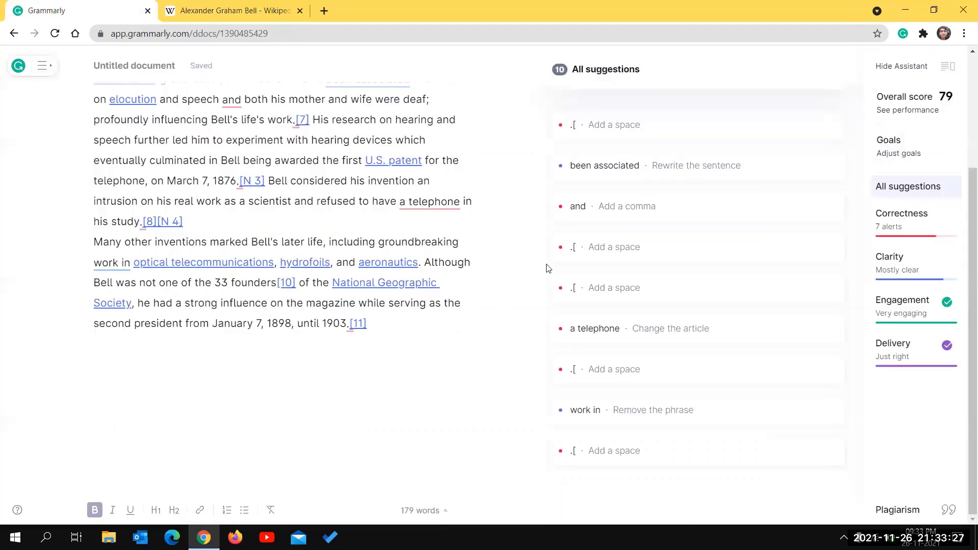
- Run the plagiarism check, confirm the 100% Wikipedia match, then return to the 10 writing suggestions
click(891, 508)
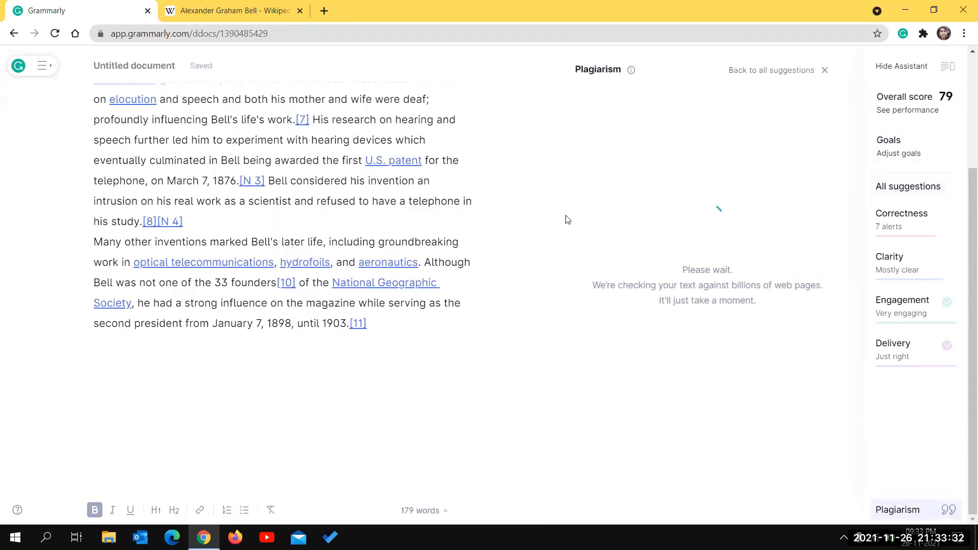
scroll(457, 247, up, 2)
scroll(457, 247, up, 1)
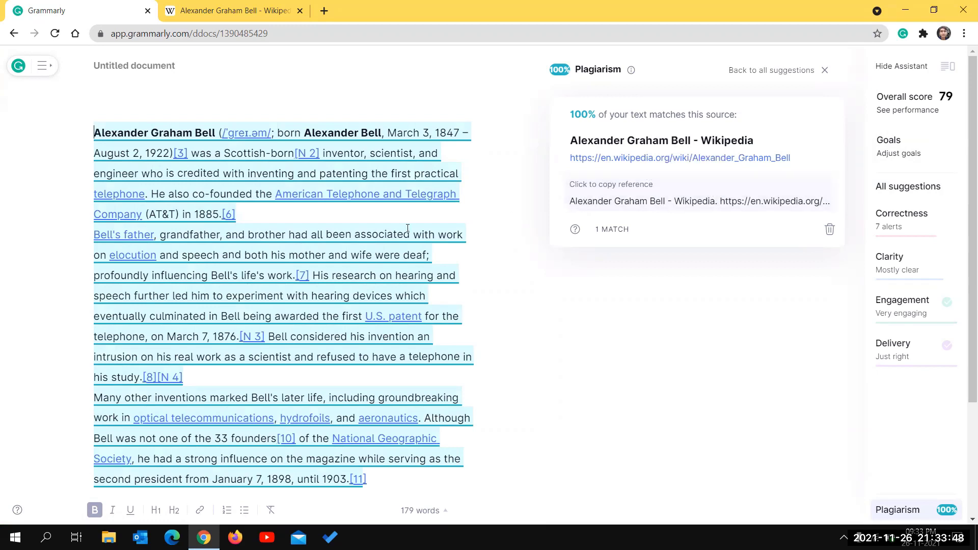
click(325, 305)
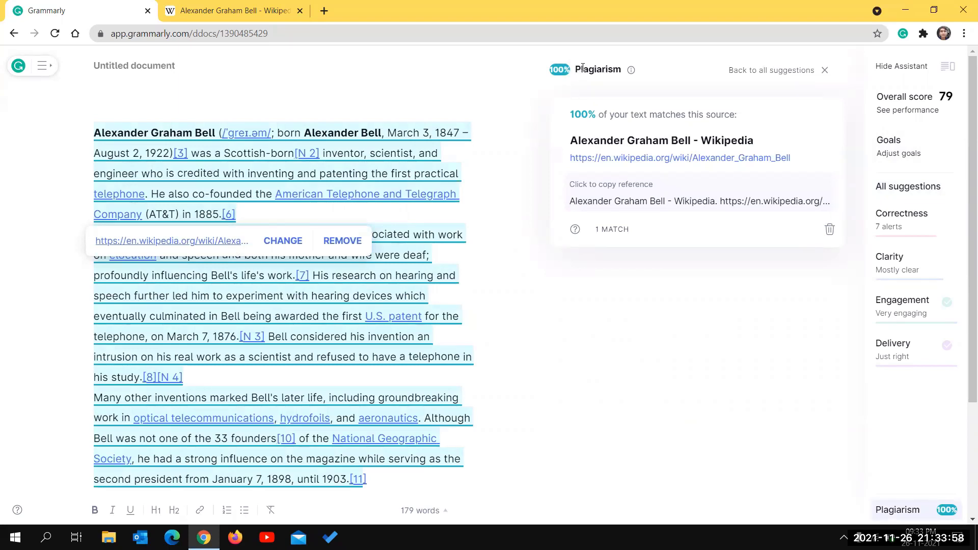
click(802, 69)
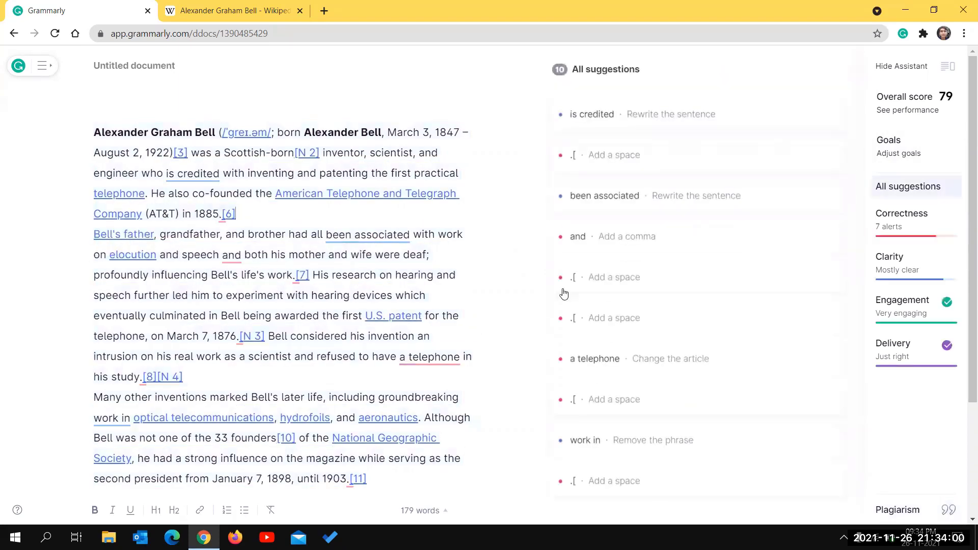